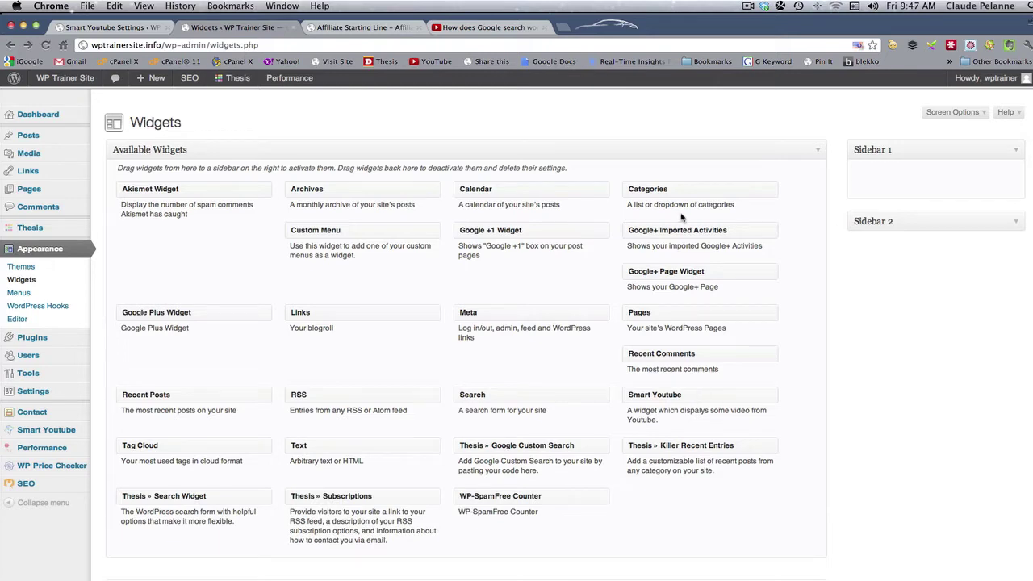
Step: Add a Smart Youtube widget to Sidebar 1 titled 'Mat Cutts and Search' and paste in the httpvh video link
{"action": "left_click", "coordinate": [360, 30]}
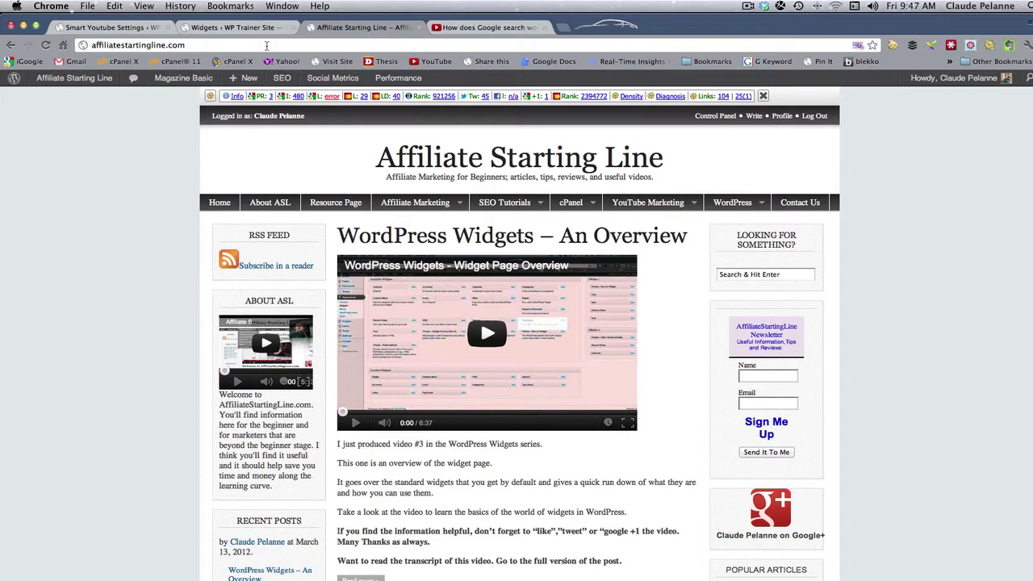
{"action": "left_click", "coordinate": [219, 31]}
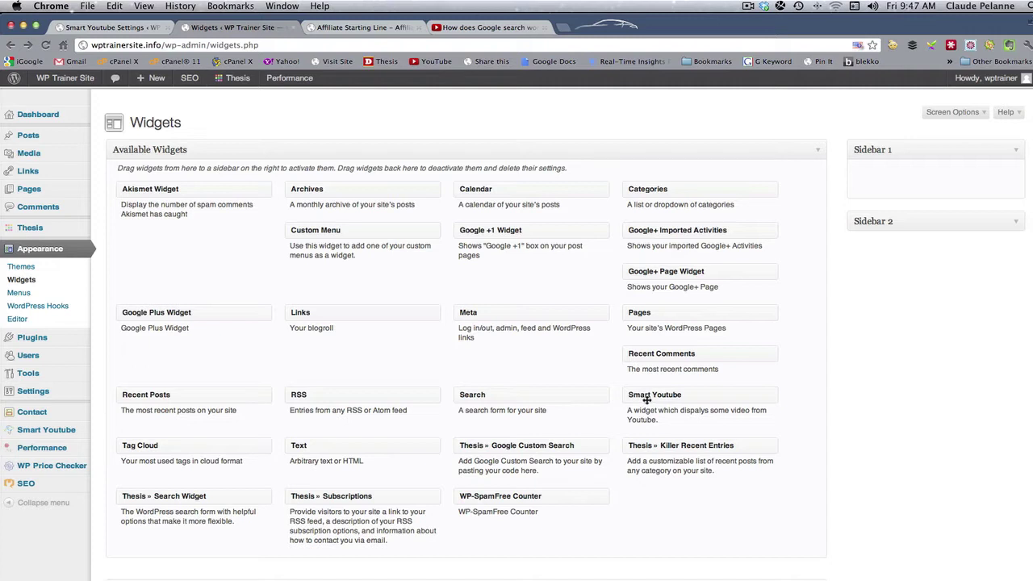
{"action": "left_click_drag", "start_coordinate": [644, 397], "coordinate": [885, 173]}
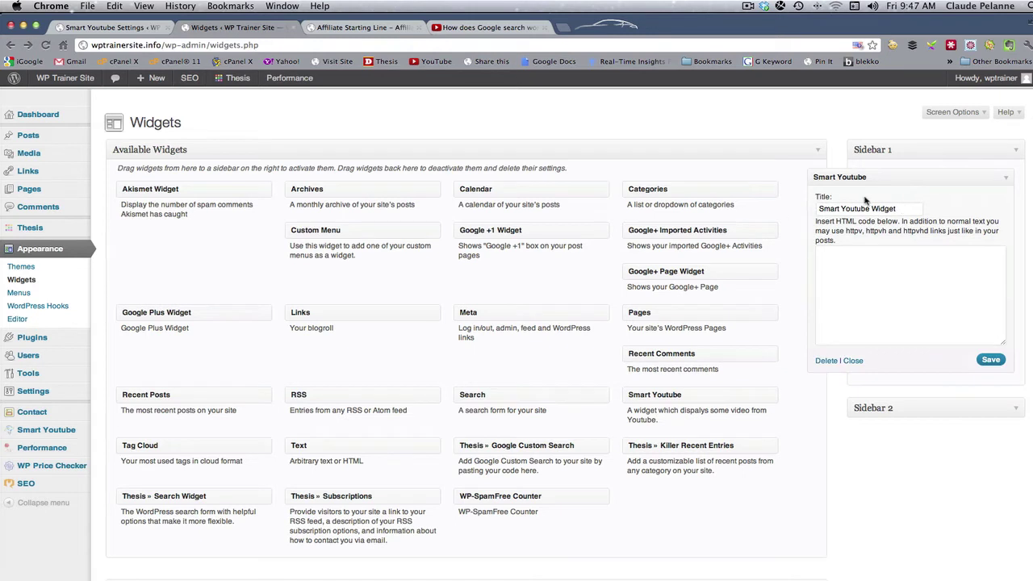
{"action": "left_click_drag", "start_coordinate": [898, 208], "coordinate": [804, 207]}
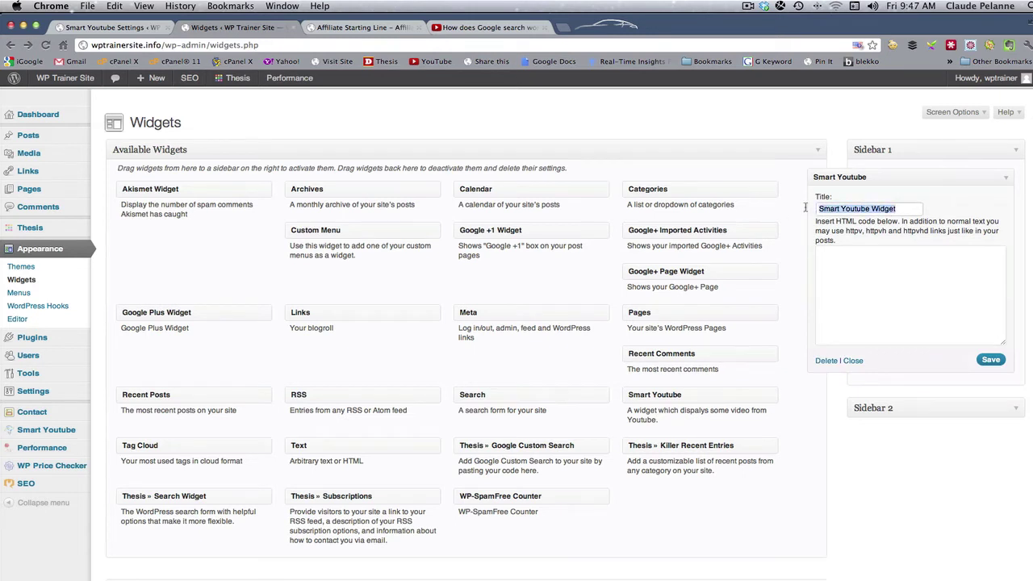
{"action": "type", "text": "Mat Cutts  and Search"}
{"action": "left_click", "coordinate": [832, 261]}
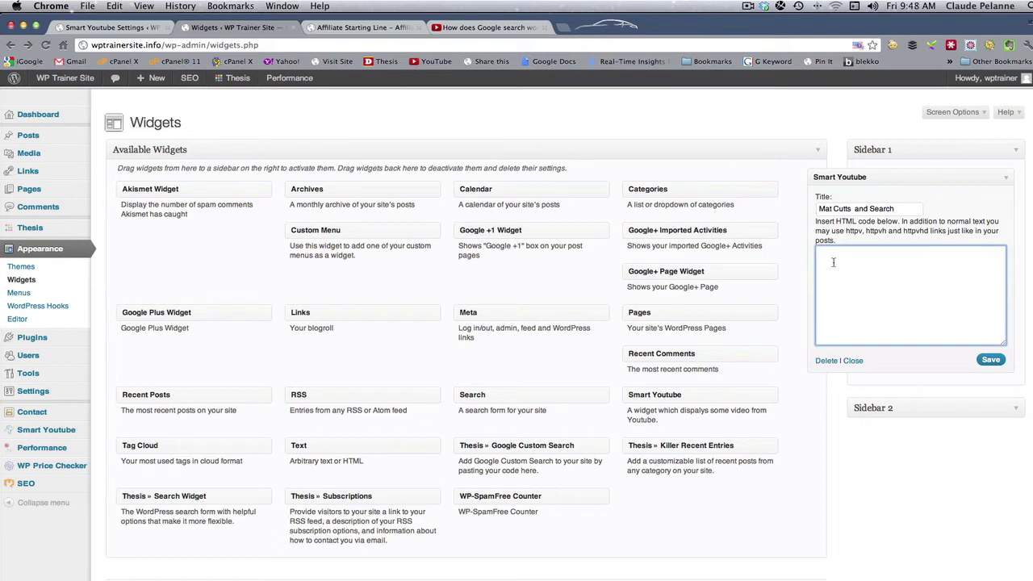
{"action": "type", "text": "httpvh://youtu.be/KyCYyoGusqs"}
{"action": "left_click", "coordinate": [474, 30]}
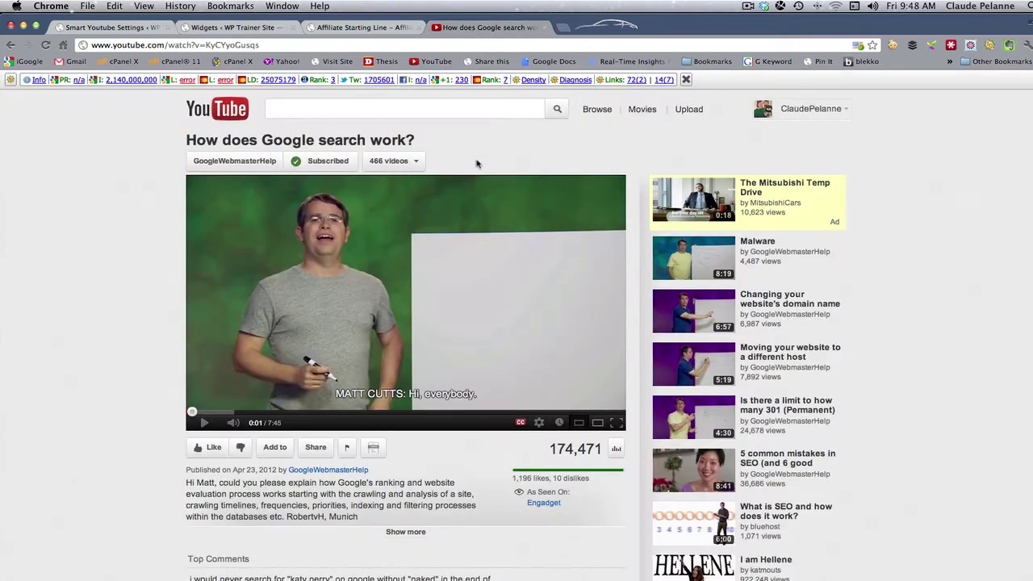
{"action": "scroll", "coordinate": [326, 394], "scroll_direction": "down", "scroll_amount": 3}
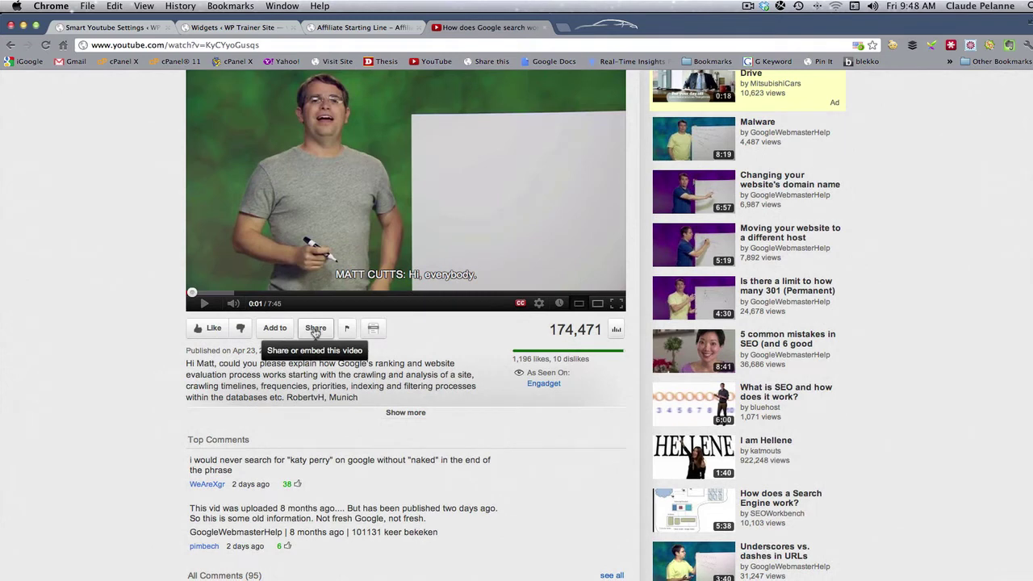
{"action": "left_click", "coordinate": [315, 331]}
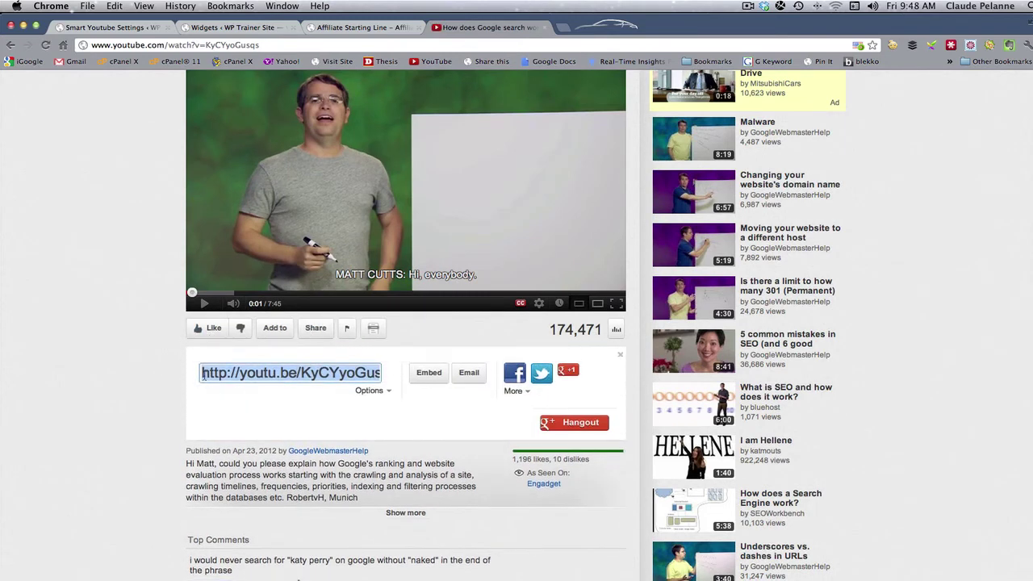
{"action": "left_click_drag", "start_coordinate": [203, 373], "coordinate": [389, 373]}
{"action": "key", "text": "super+c"}
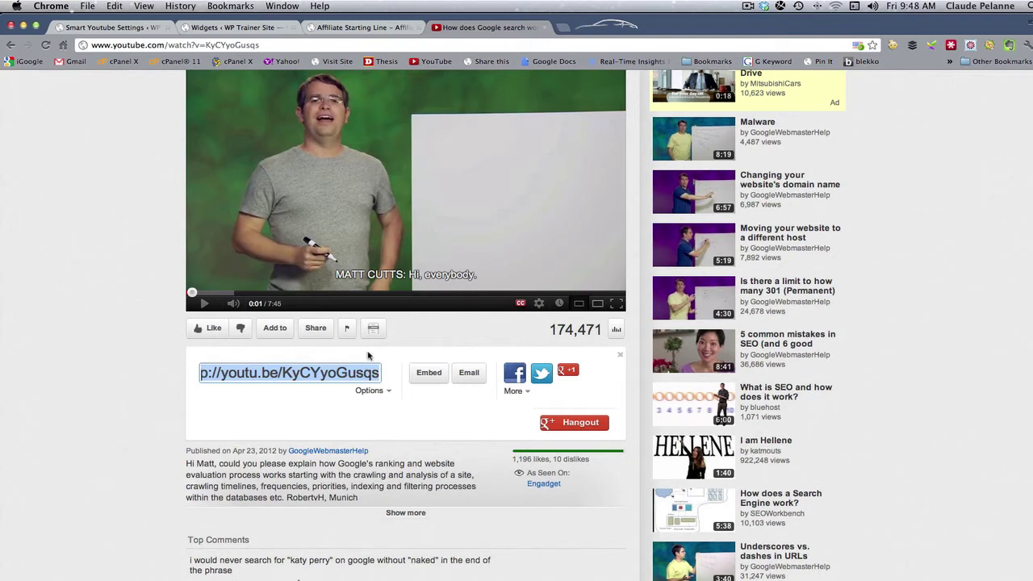
Step: Replace the widget's link with httpvh://youtu.be/KyCYyoGusqs and save the Smart Youtube widget
{"action": "left_click", "coordinate": [237, 28]}
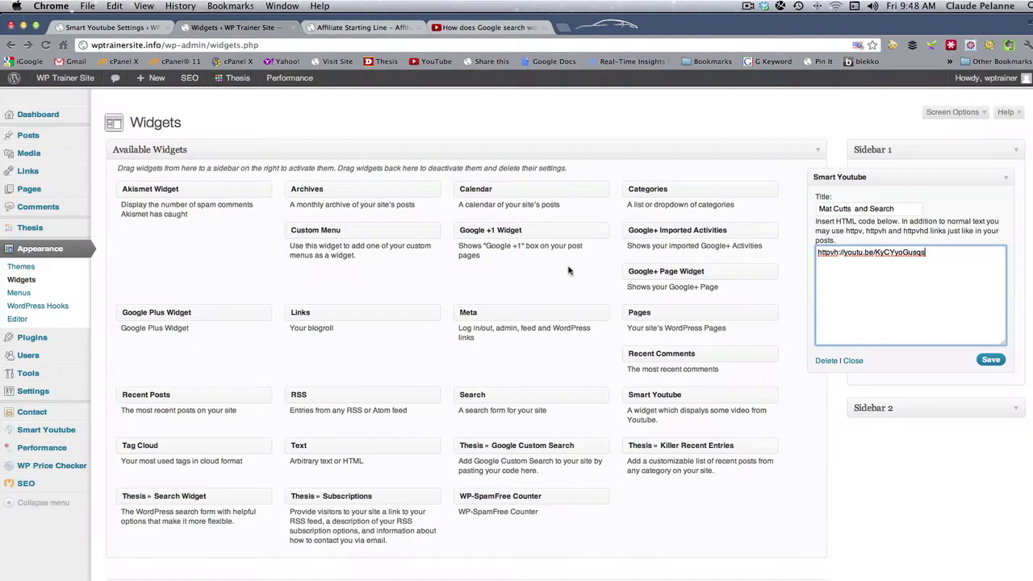
{"action": "left_click_drag", "start_coordinate": [941, 255], "coordinate": [792, 250]}
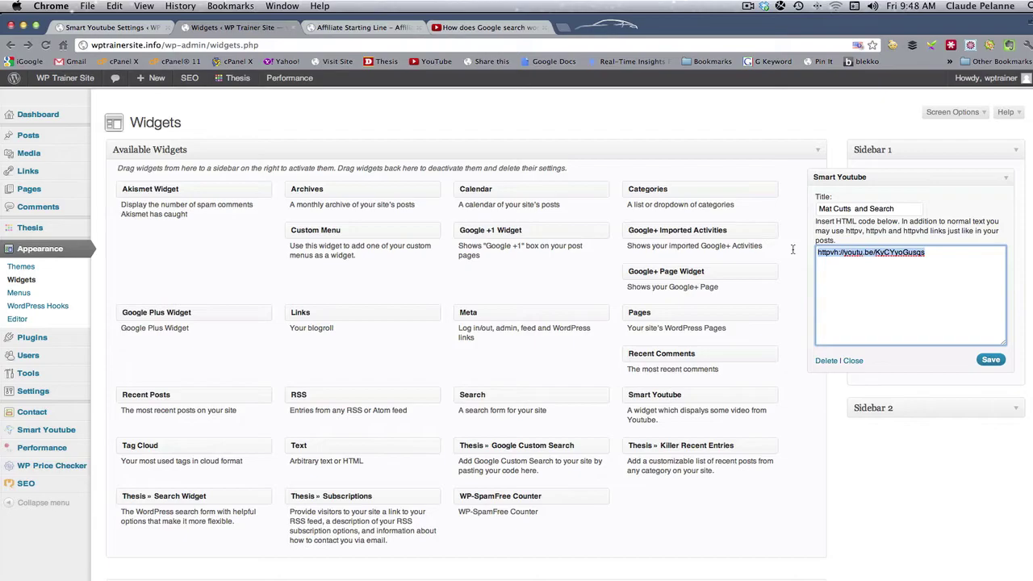
{"action": "key", "text": "super+v"}
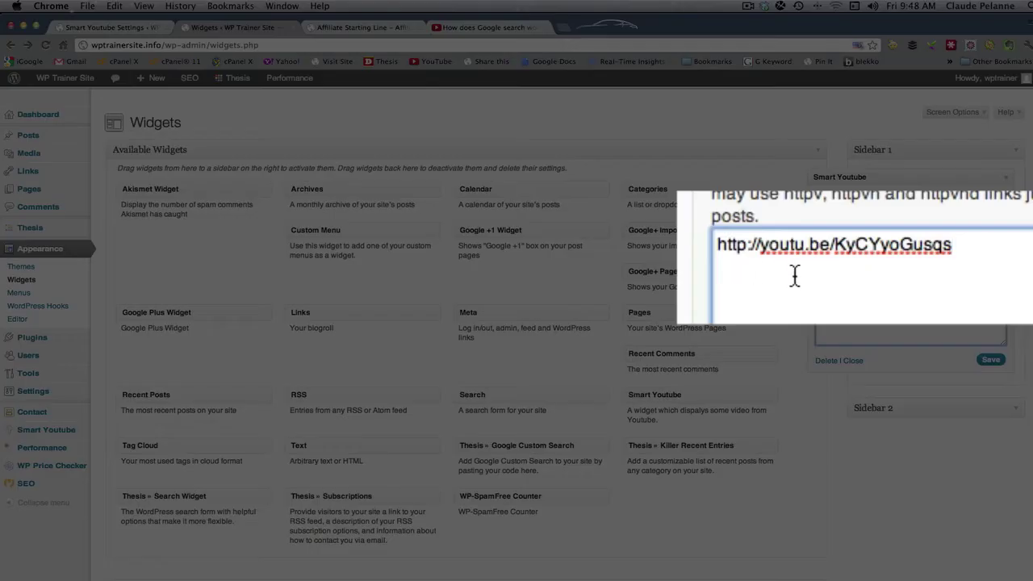
{"action": "left_click", "coordinate": [745, 247]}
{"action": "type", "text": "vh"}
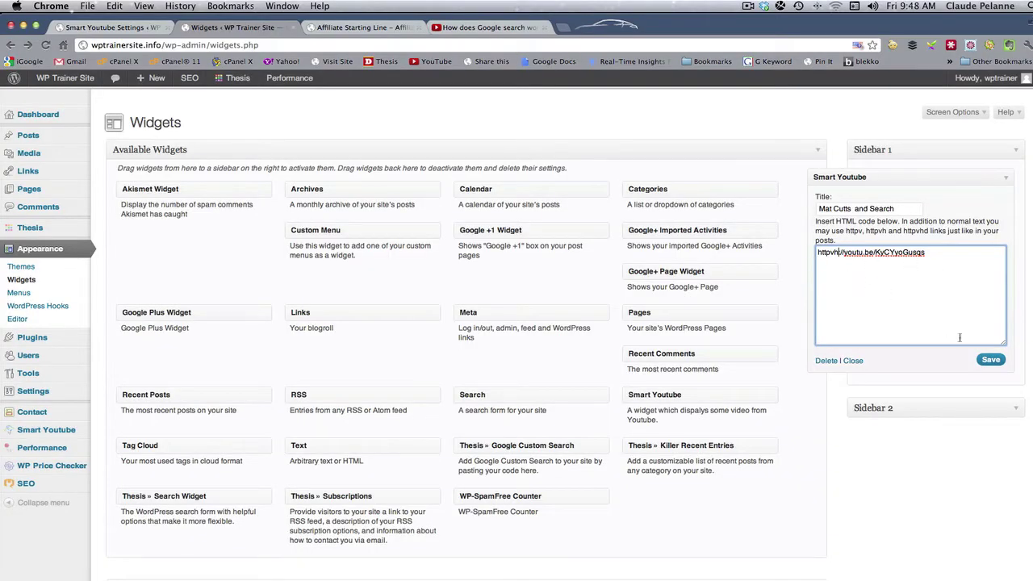
{"action": "left_click", "coordinate": [992, 362]}
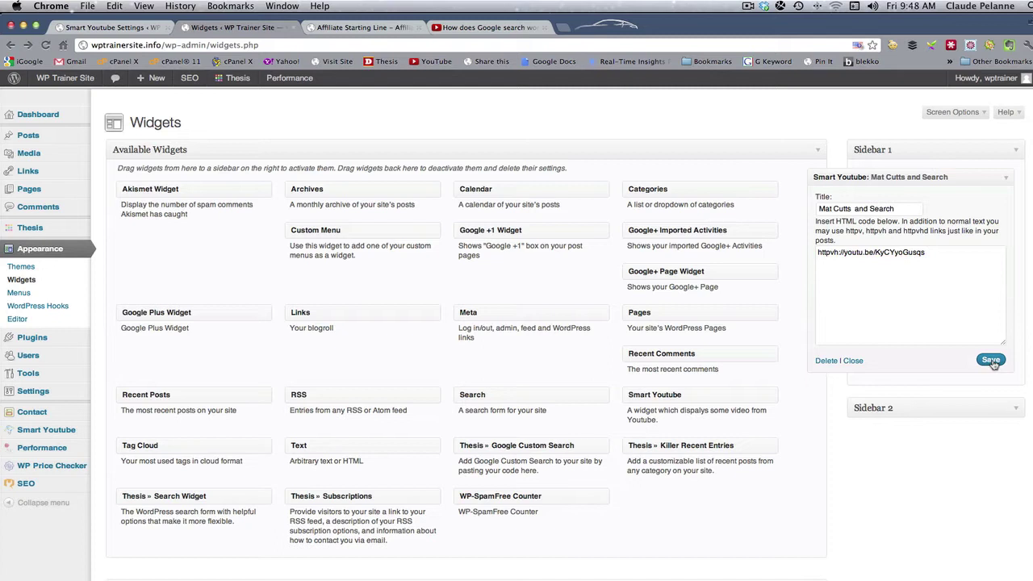
Step: Open the WP Trainer live site in a new browser tab
{"action": "mouse_move", "coordinate": [64, 79]}
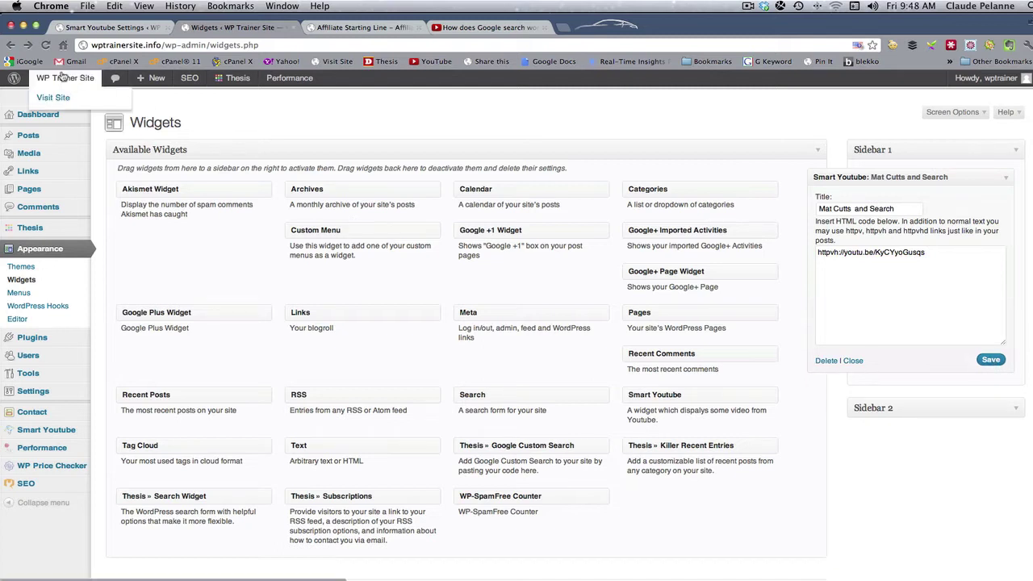
{"action": "right_click", "coordinate": [45, 98]}
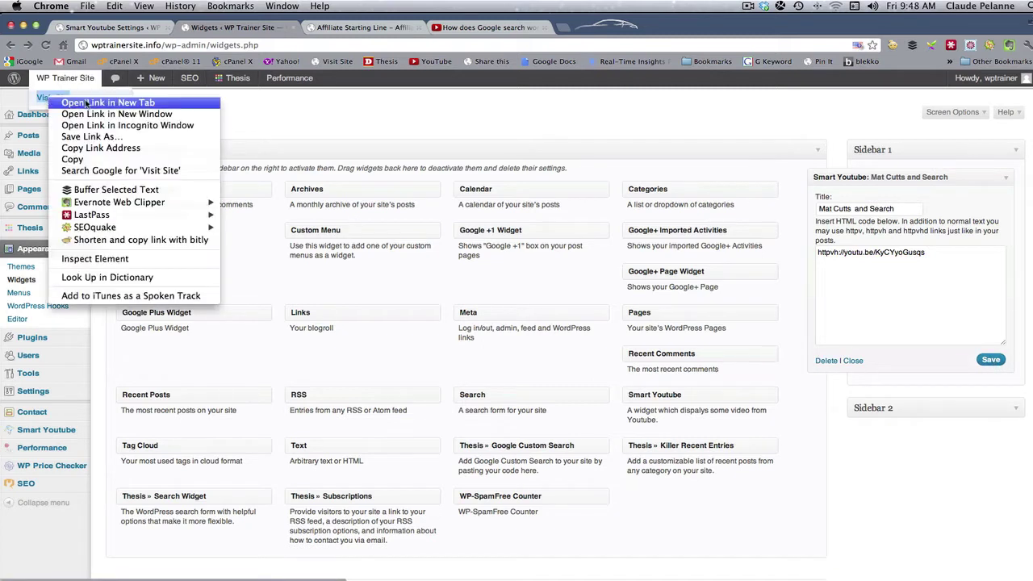
{"action": "left_click", "coordinate": [85, 103]}
{"action": "left_click", "coordinate": [345, 30]}
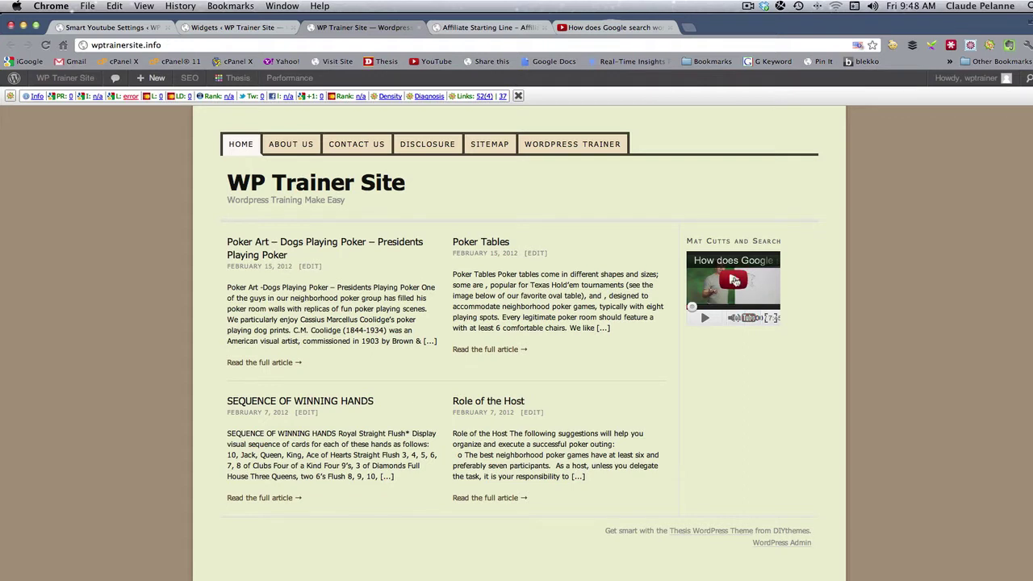
Step: Play and pause the Mat Cutts and Search sidebar video, then return to Widgets
{"action": "left_click", "coordinate": [734, 281]}
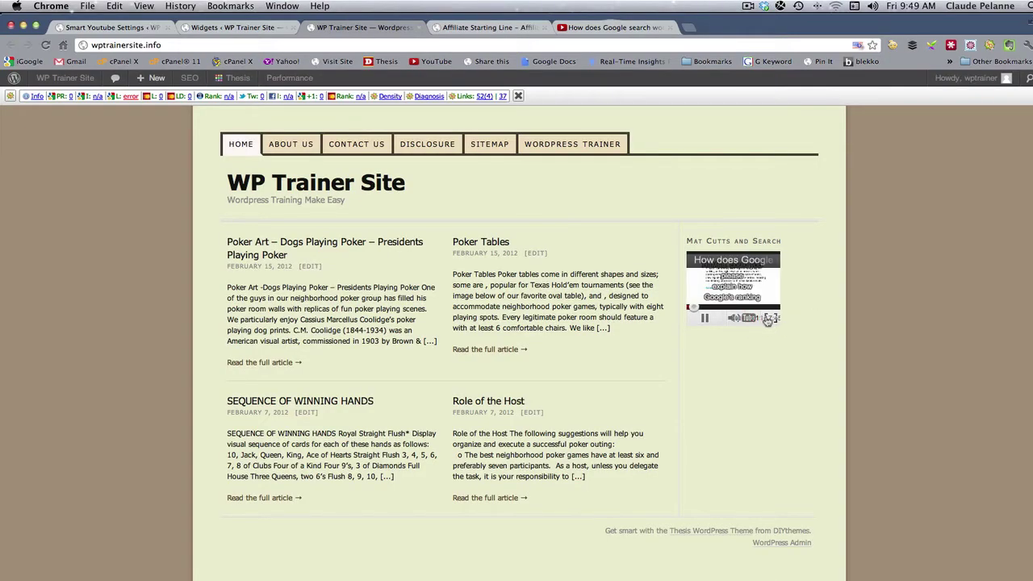
{"action": "left_click", "coordinate": [705, 318]}
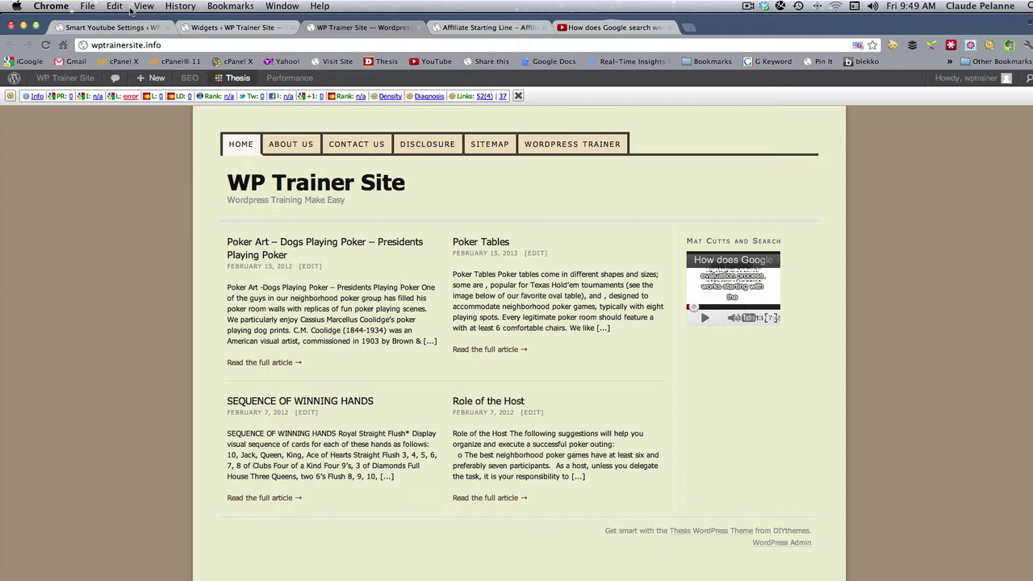
{"action": "left_click", "coordinate": [234, 28]}
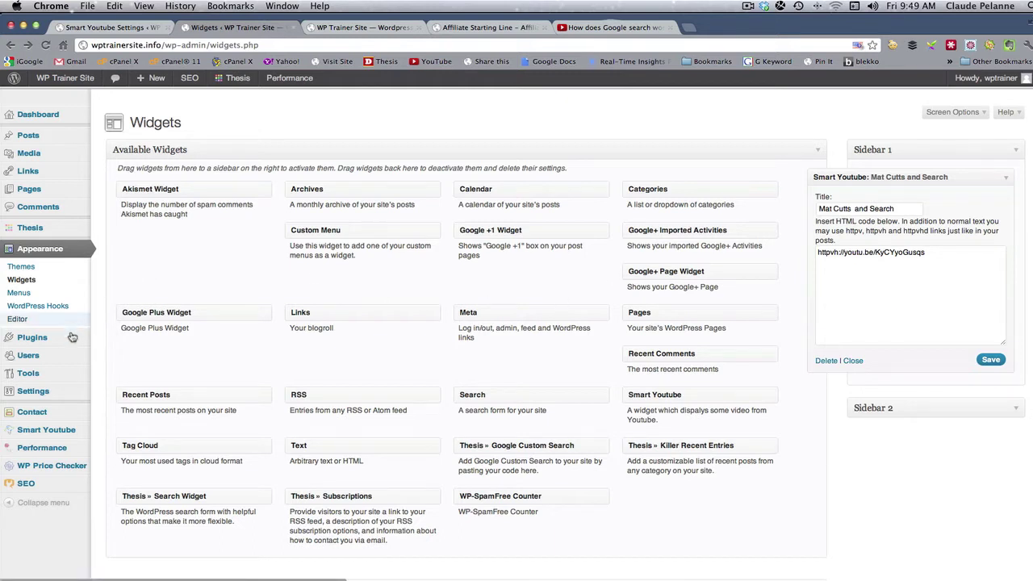
{"action": "mouse_move", "coordinate": [43, 440]}
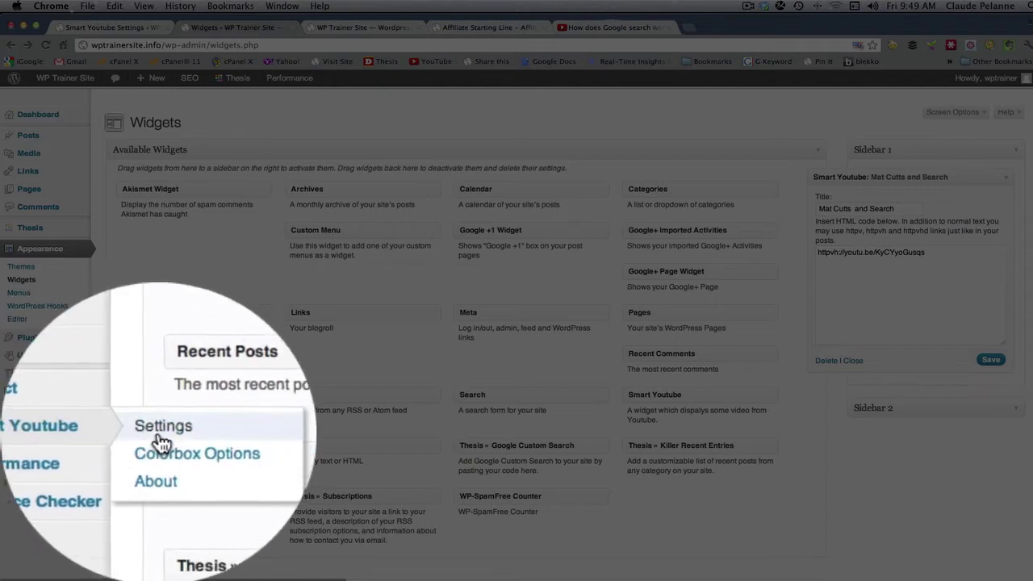
{"action": "left_click", "coordinate": [125, 427]}
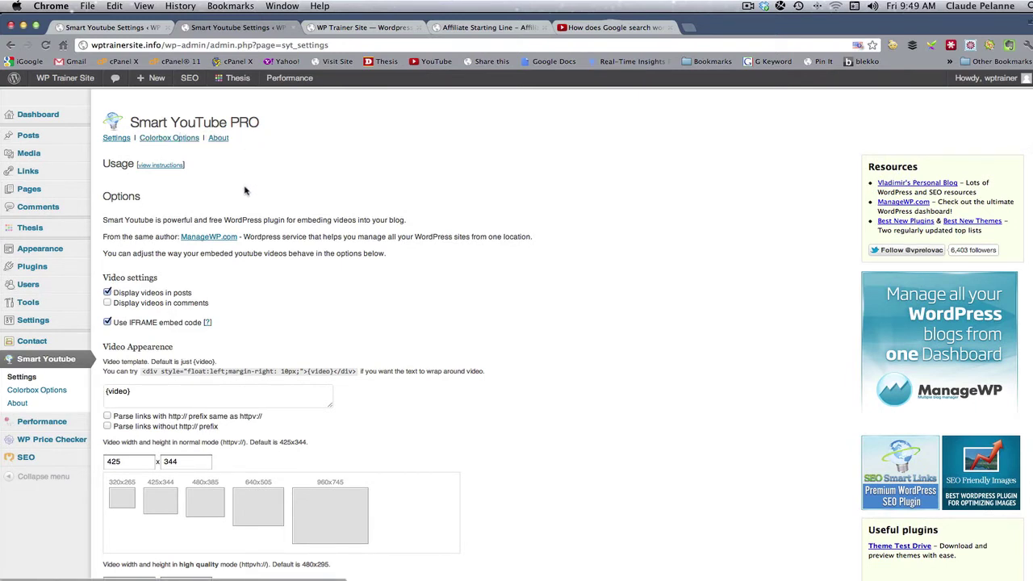
{"action": "scroll", "coordinate": [245, 190], "scroll_direction": "down", "scroll_amount": 1}
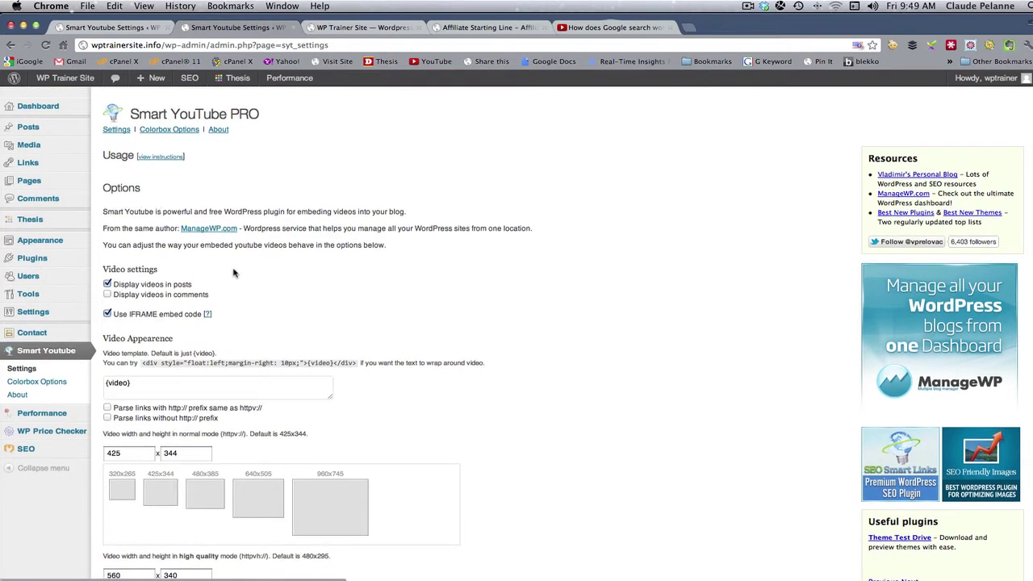
{"action": "scroll", "coordinate": [235, 273], "scroll_direction": "down", "scroll_amount": 3}
{"action": "scroll", "coordinate": [257, 254], "scroll_direction": "down", "scroll_amount": 2}
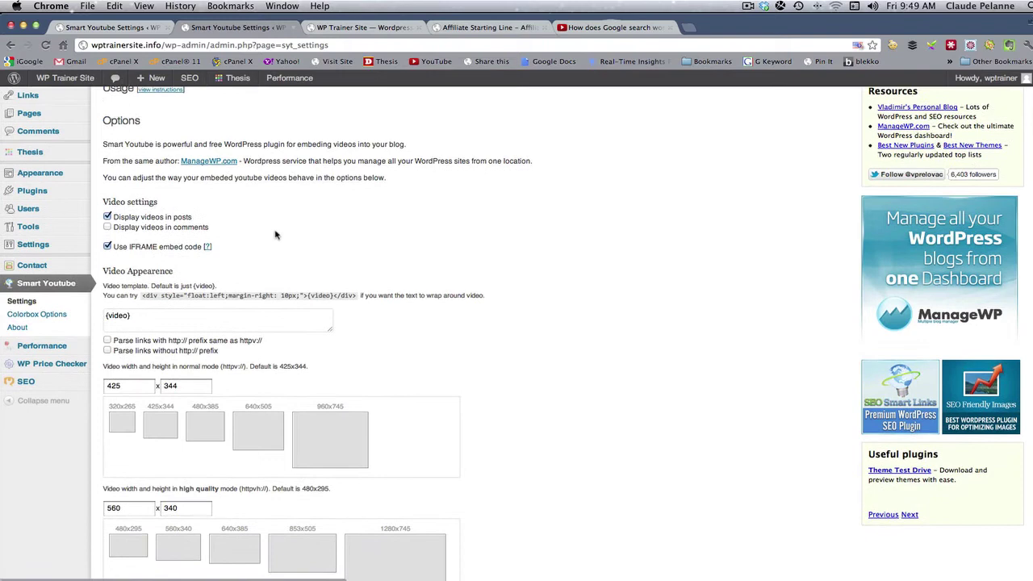
{"action": "scroll", "coordinate": [171, 218], "scroll_direction": "down", "scroll_amount": 2}
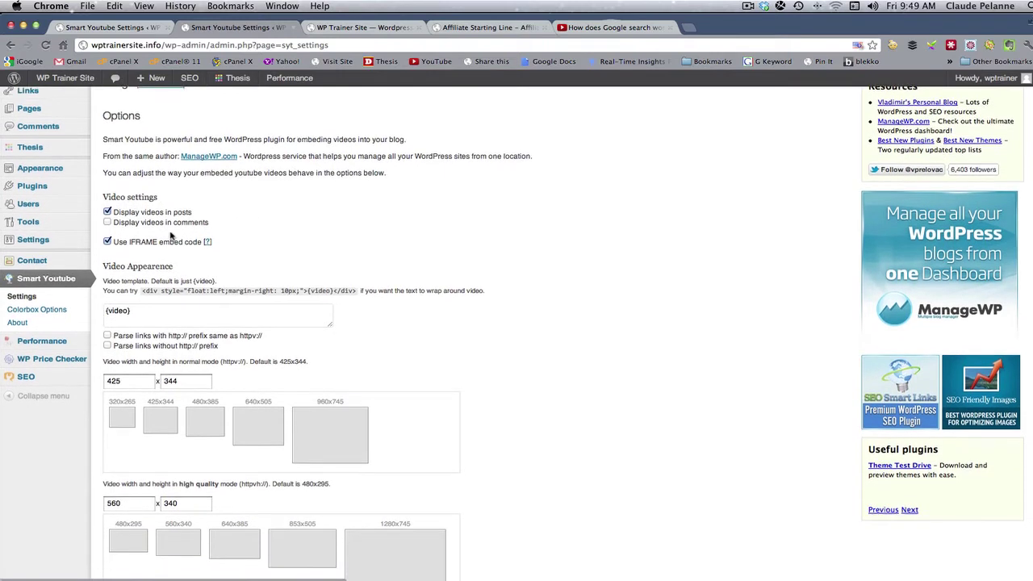
{"action": "scroll", "coordinate": [196, 230], "scroll_direction": "down", "scroll_amount": 2}
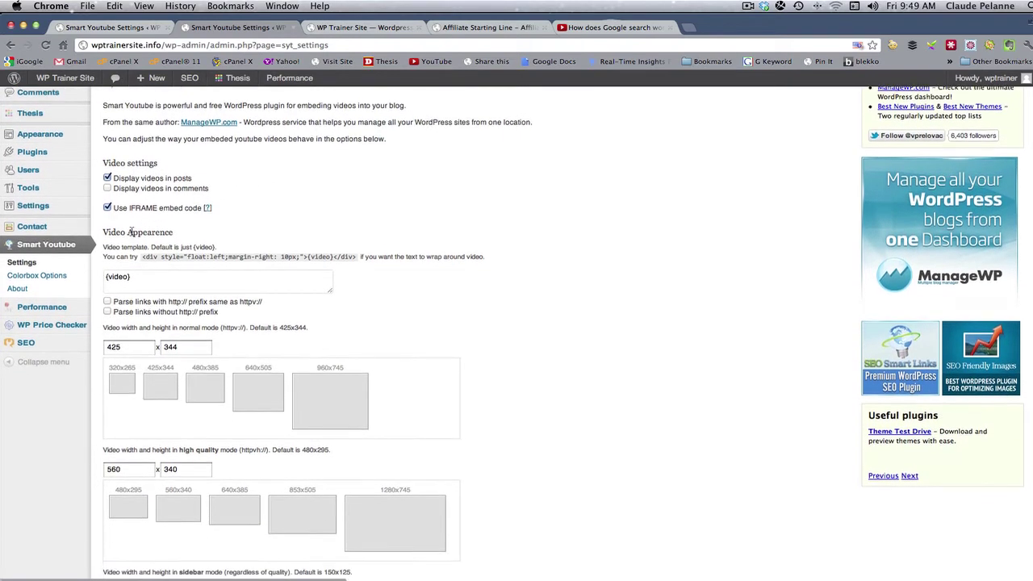
{"action": "scroll", "coordinate": [145, 220], "scroll_direction": "down", "scroll_amount": 1}
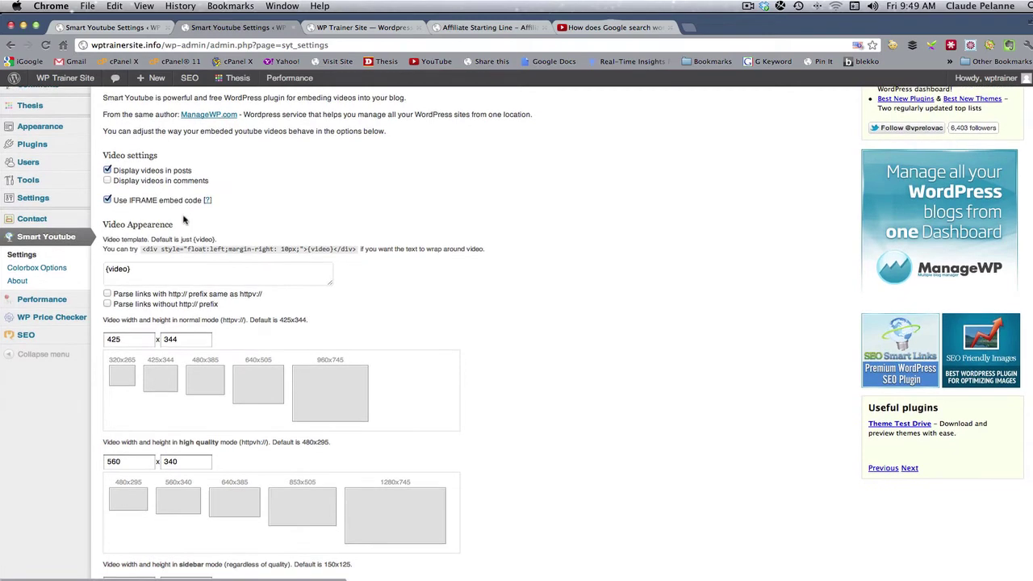
{"action": "scroll", "coordinate": [186, 219], "scroll_direction": "up", "scroll_amount": 1}
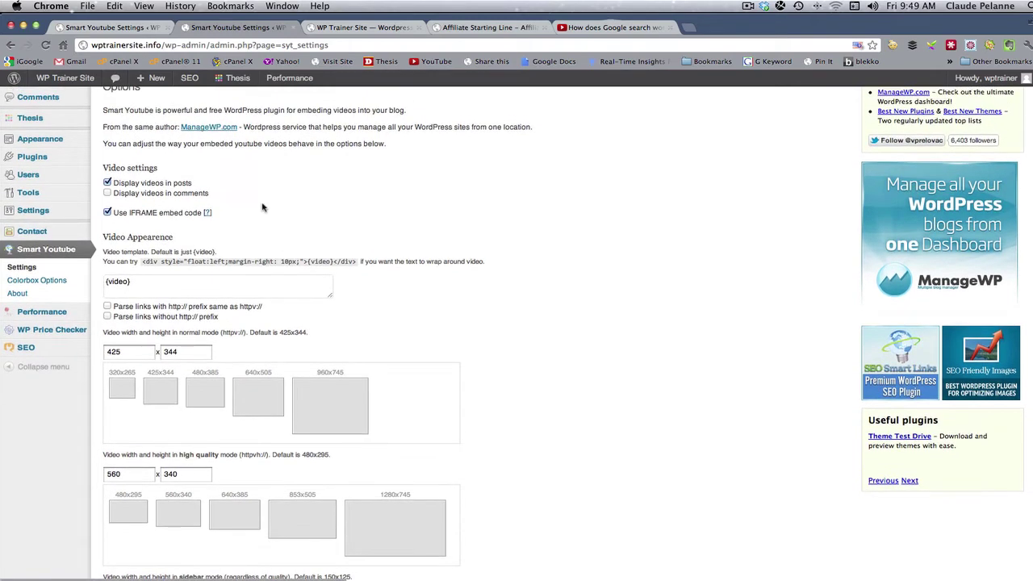
Step: Show the Google search video's 560x315 iframe embed code on YouTube, then return to Smart Youtube settings
{"action": "left_click", "coordinate": [609, 28]}
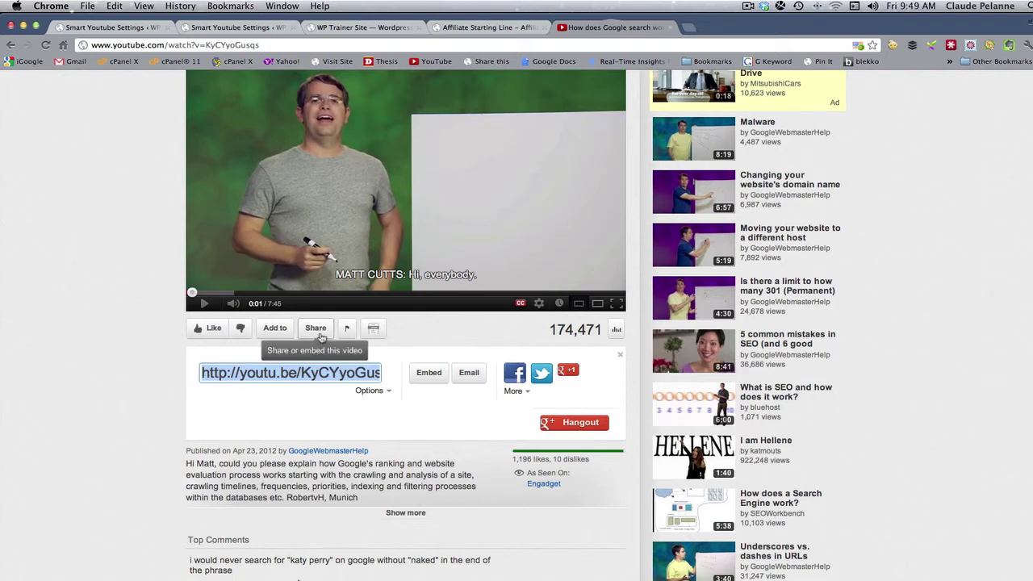
{"action": "left_click", "coordinate": [385, 391]}
{"action": "left_click", "coordinate": [428, 372]}
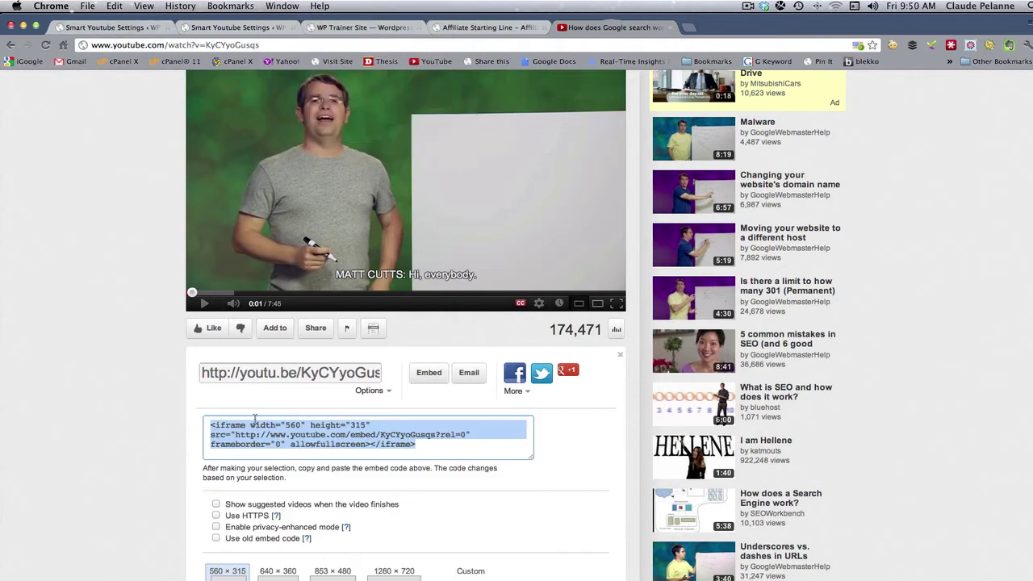
{"action": "left_click", "coordinate": [199, 29]}
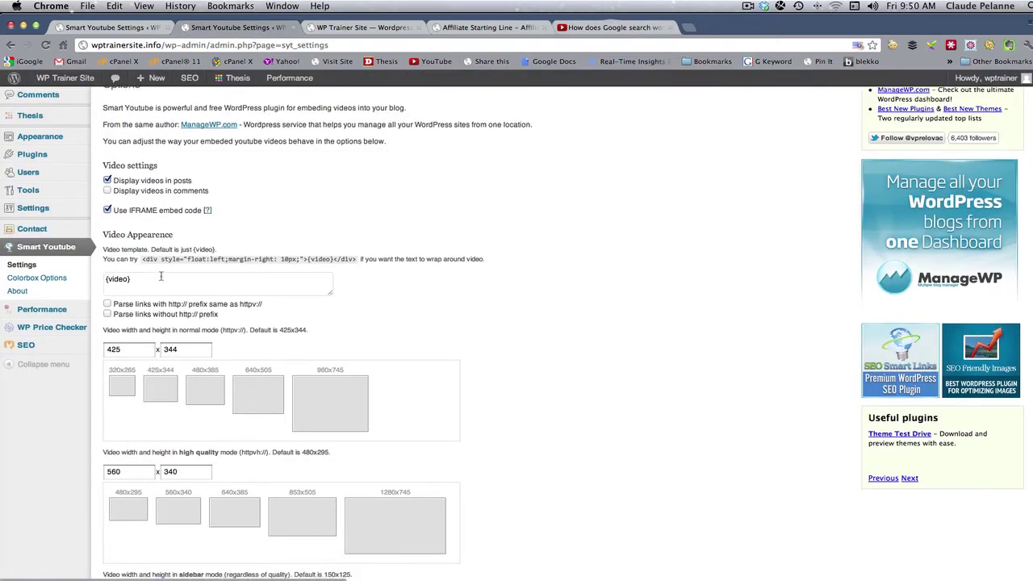
{"action": "scroll", "coordinate": [157, 291], "scroll_direction": "down", "scroll_amount": 3}
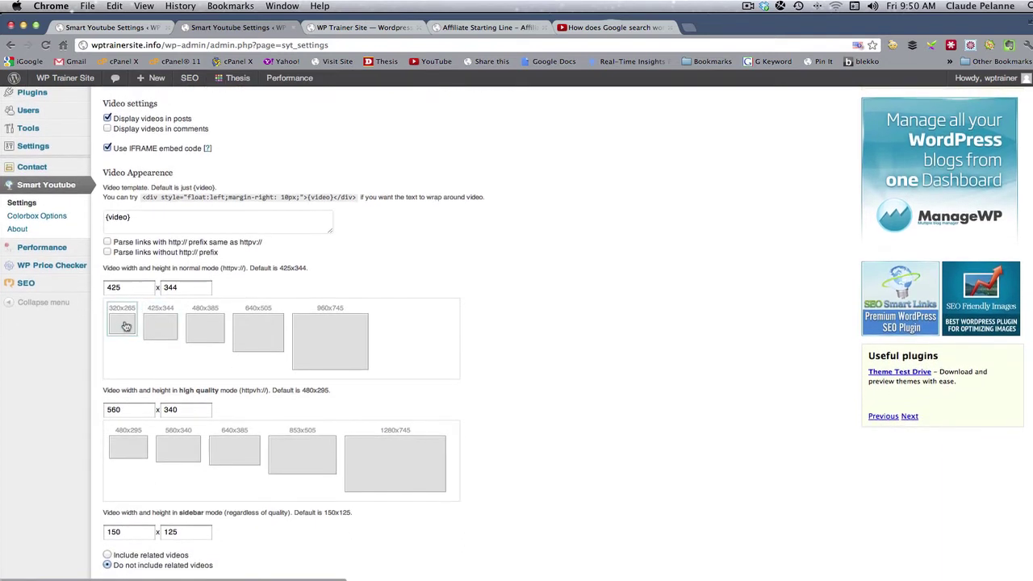
{"action": "scroll", "coordinate": [154, 343], "scroll_direction": "down", "scroll_amount": 1}
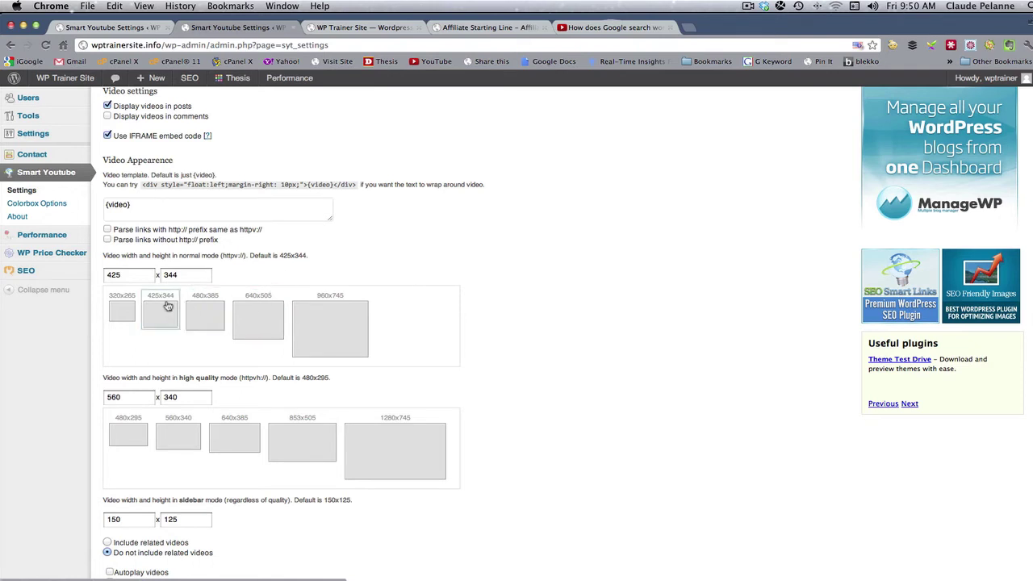
{"action": "scroll", "coordinate": [146, 324], "scroll_direction": "down", "scroll_amount": 1}
{"action": "scroll", "coordinate": [146, 323], "scroll_direction": "down", "scroll_amount": 2}
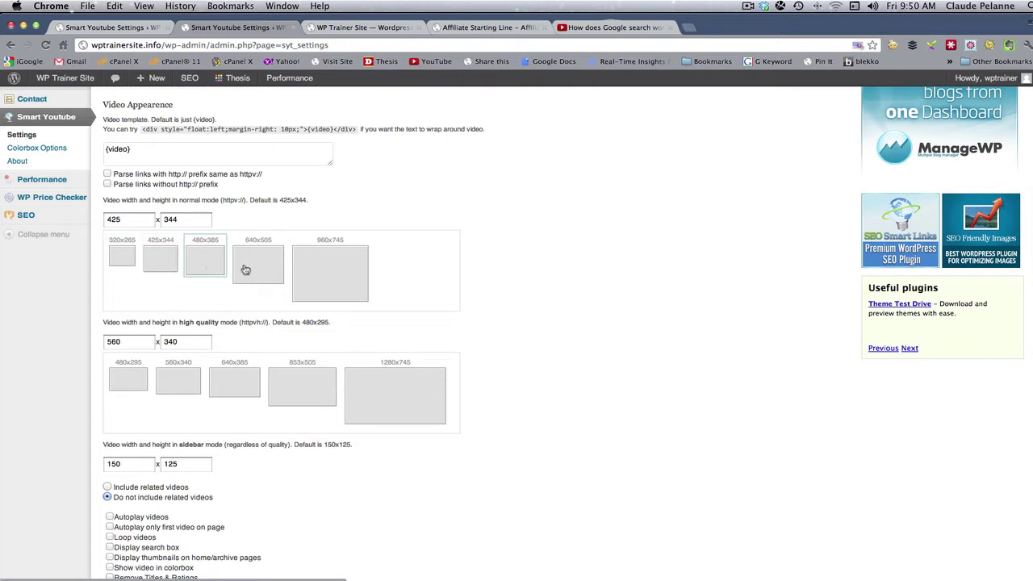
{"action": "scroll", "coordinate": [121, 319], "scroll_direction": "down", "scroll_amount": 3}
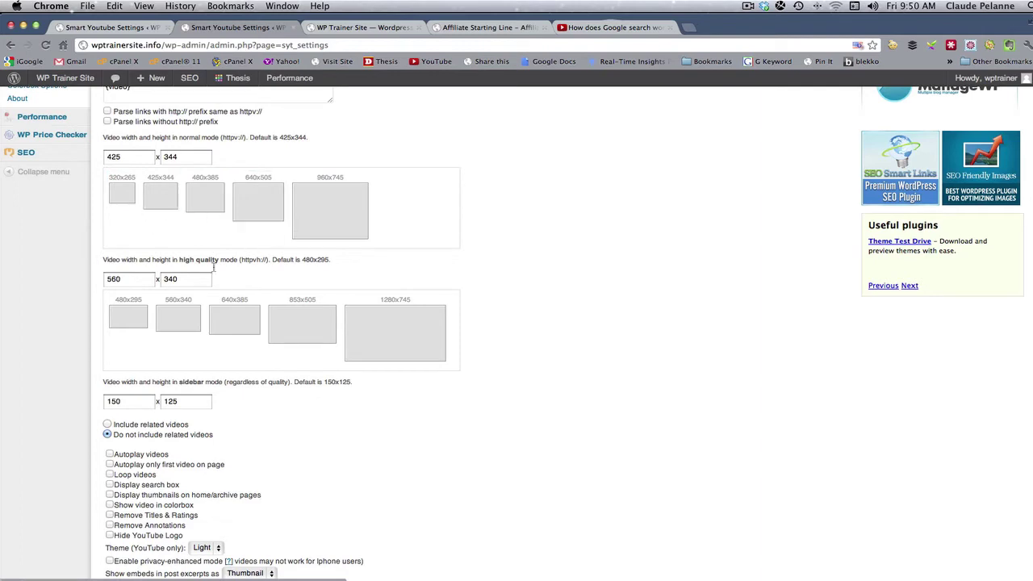
{"action": "scroll", "coordinate": [214, 266], "scroll_direction": "down", "scroll_amount": 4}
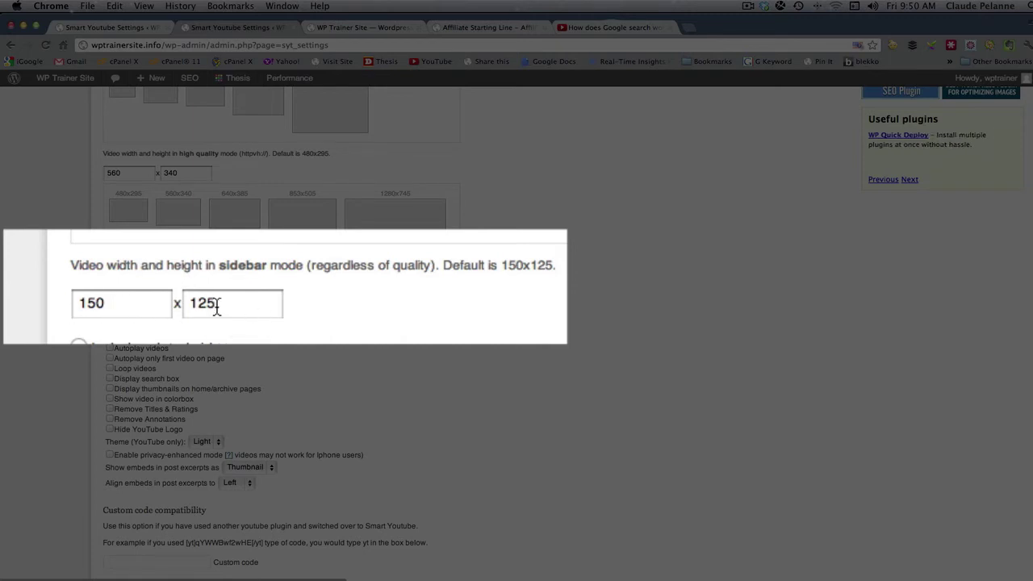
{"action": "scroll", "coordinate": [309, 297], "scroll_direction": "down", "scroll_amount": 1}
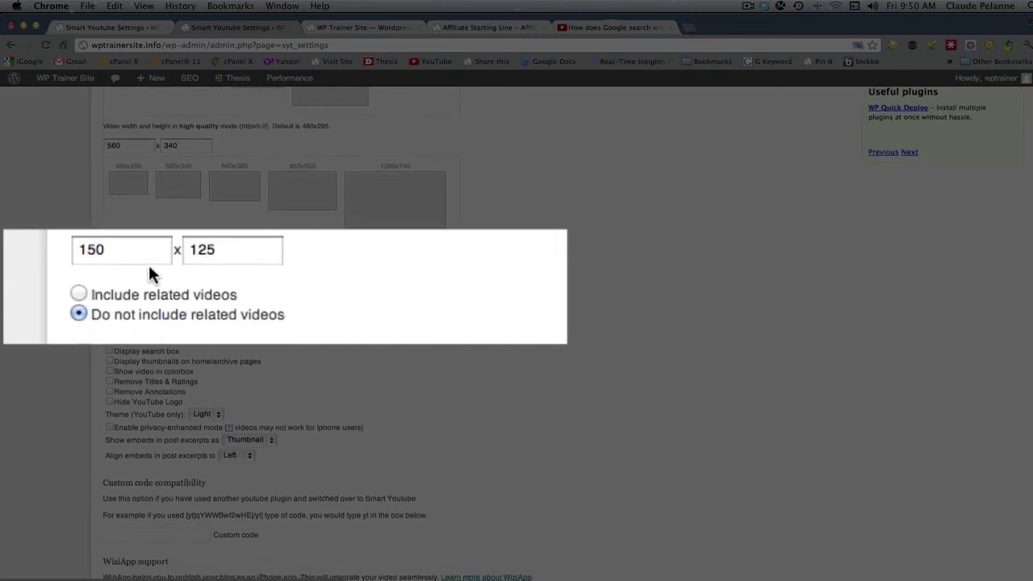
{"action": "left_click_drag", "start_coordinate": [110, 255], "coordinate": [44, 249]}
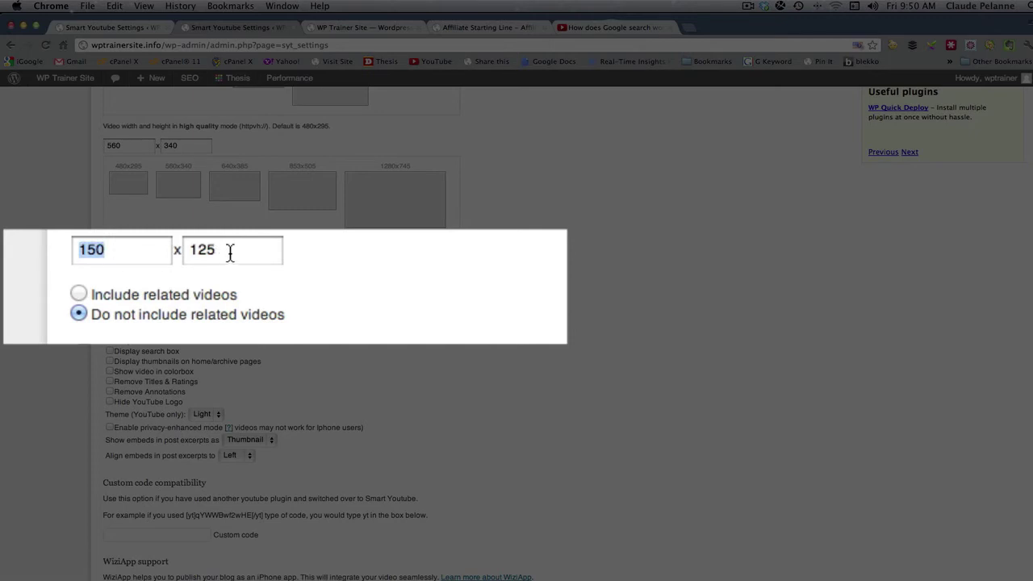
{"action": "left_click_drag", "start_coordinate": [226, 253], "coordinate": [171, 253]}
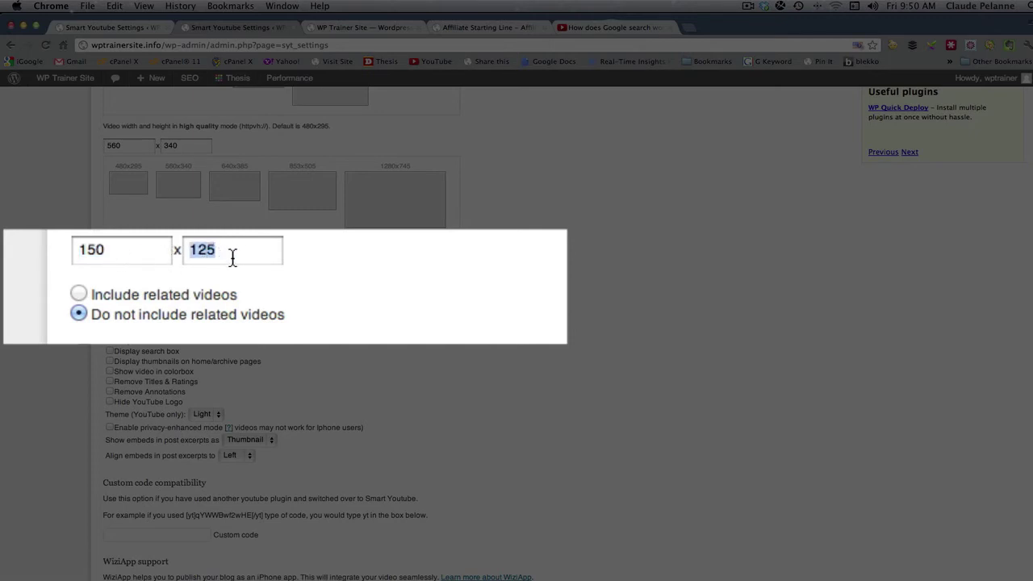
{"action": "left_click", "coordinate": [257, 282]}
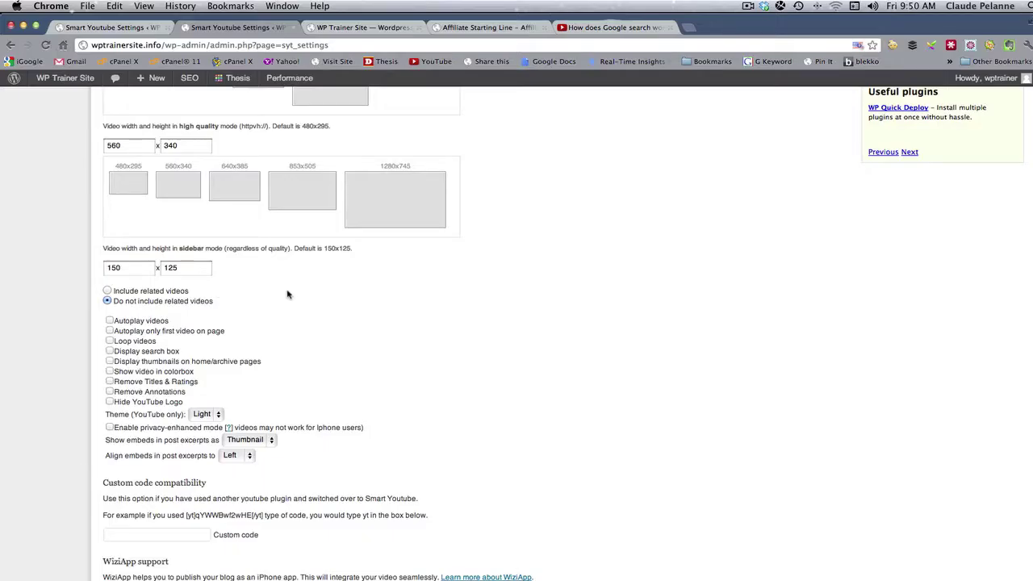
Step: Tick Remove Titles & Ratings, Remove Annotations and Hide YouTube Logo in the Smart Youtube settings
{"action": "scroll", "coordinate": [285, 295], "scroll_direction": "down", "scroll_amount": 2}
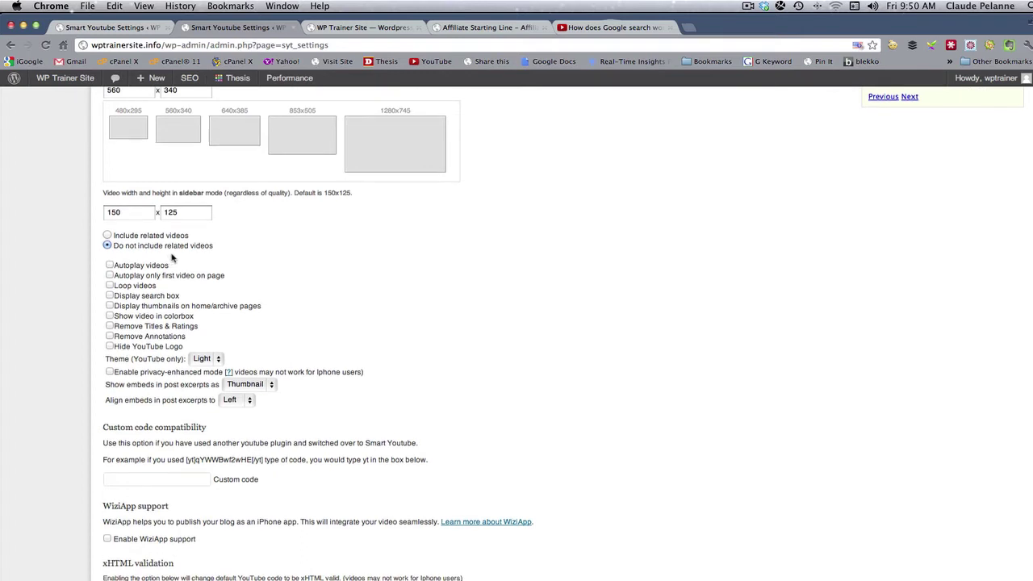
{"action": "scroll", "coordinate": [167, 259], "scroll_direction": "down", "scroll_amount": 1}
{"action": "scroll", "coordinate": [159, 234], "scroll_direction": "down", "scroll_amount": 1}
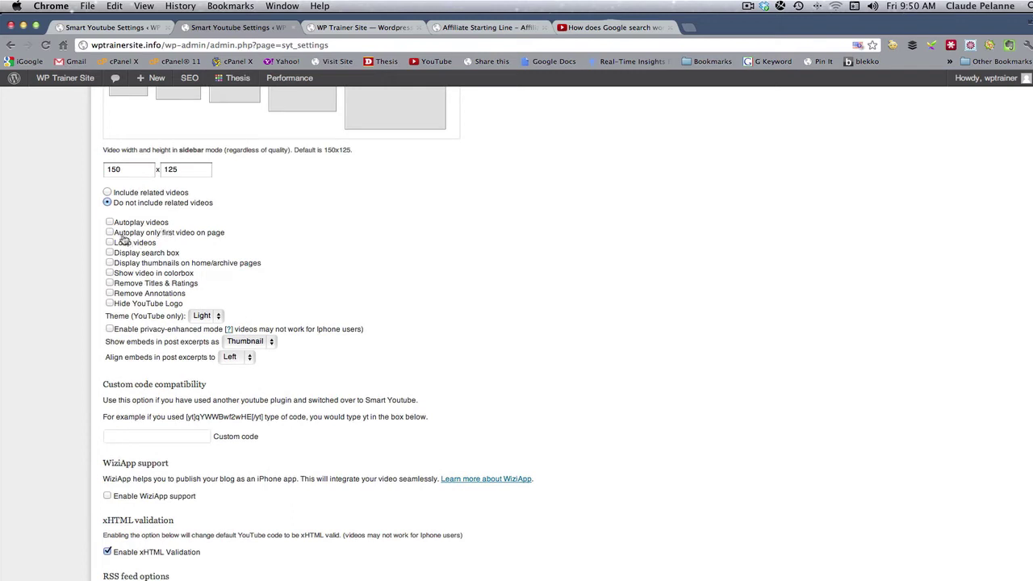
{"action": "scroll", "coordinate": [163, 260], "scroll_direction": "down", "scroll_amount": 1}
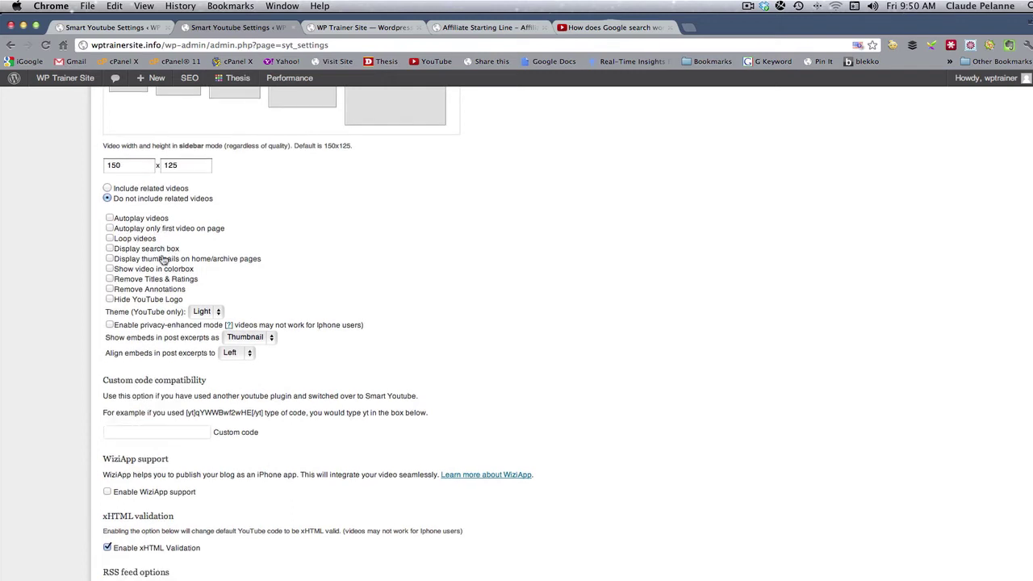
{"action": "scroll", "coordinate": [126, 276], "scroll_direction": "down", "scroll_amount": 1}
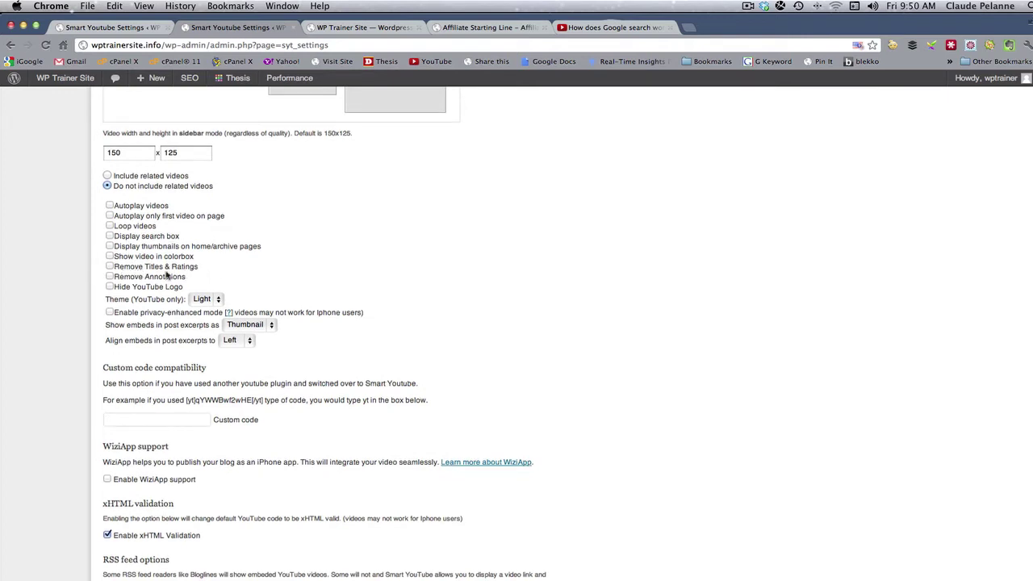
{"action": "left_click", "coordinate": [110, 267]}
{"action": "left_click", "coordinate": [109, 277]}
{"action": "left_click", "coordinate": [109, 286]}
{"action": "scroll", "coordinate": [270, 288], "scroll_direction": "up", "scroll_amount": 3}
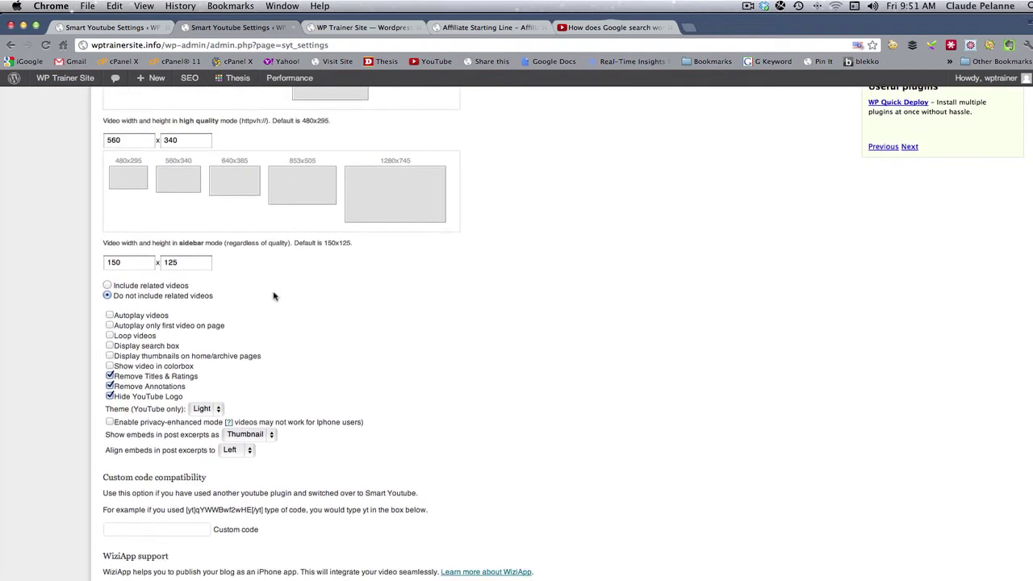
{"action": "scroll", "coordinate": [193, 351], "scroll_direction": "down", "scroll_amount": 3}
{"action": "scroll", "coordinate": [194, 351], "scroll_direction": "down", "scroll_amount": 3}
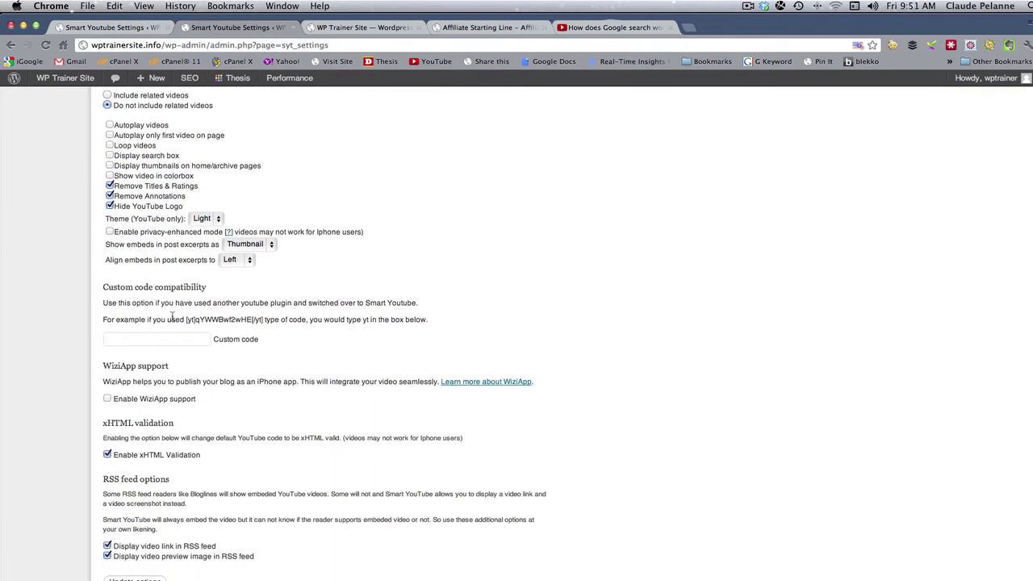
Step: Tick Enable WiziApp support and save the Smart YouTube options with Update options
{"action": "scroll", "coordinate": [194, 322], "scroll_direction": "down", "scroll_amount": 1}
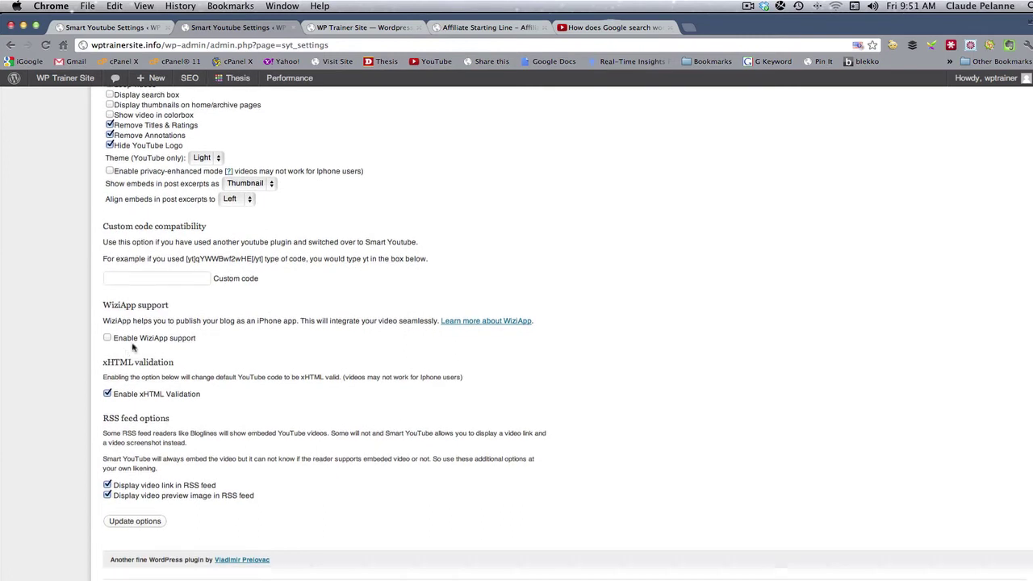
{"action": "scroll", "coordinate": [138, 309], "scroll_direction": "down", "scroll_amount": 1}
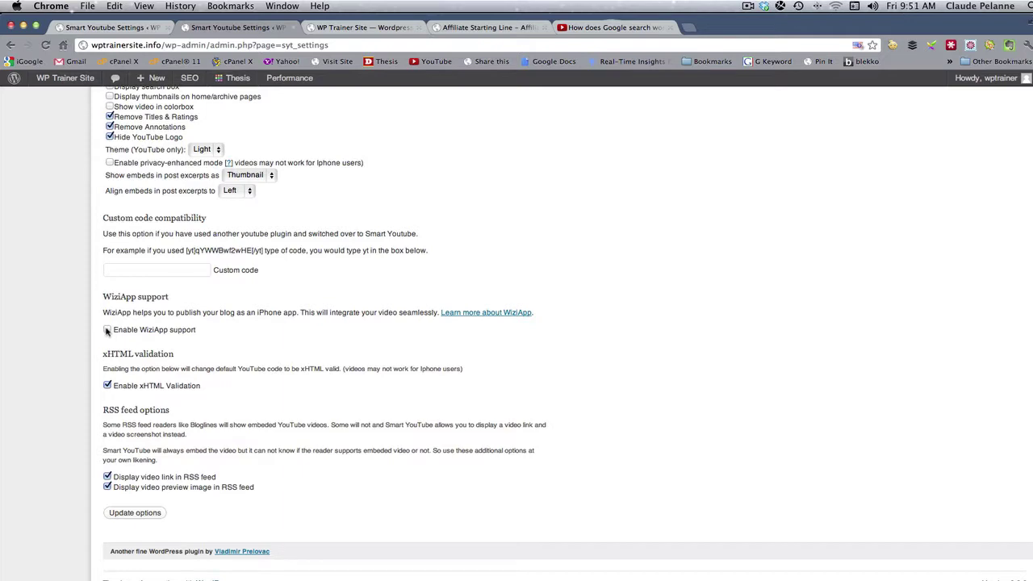
{"action": "left_click", "coordinate": [108, 330]}
{"action": "scroll", "coordinate": [160, 364], "scroll_direction": "down", "scroll_amount": 1}
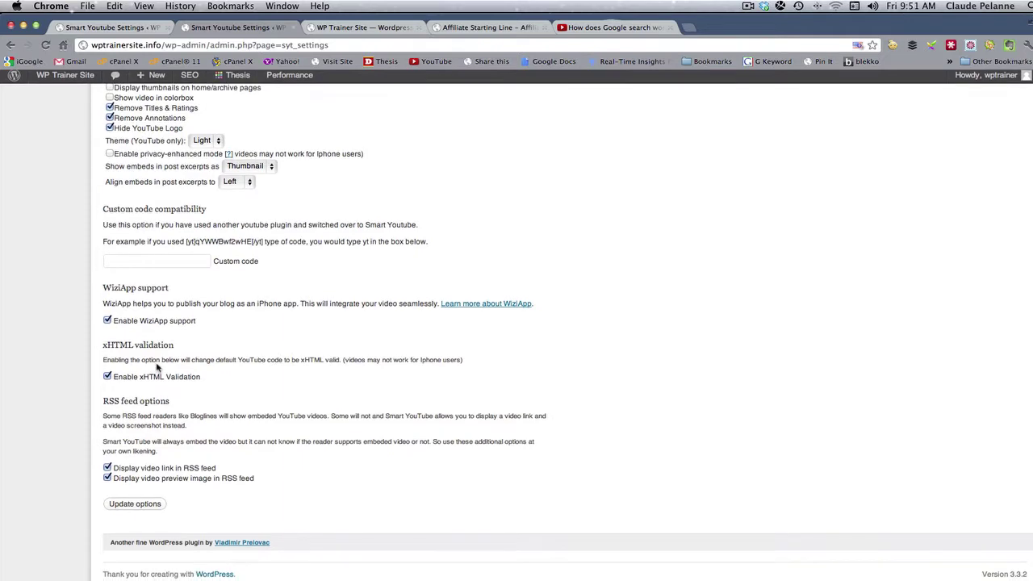
{"action": "left_click", "coordinate": [124, 503]}
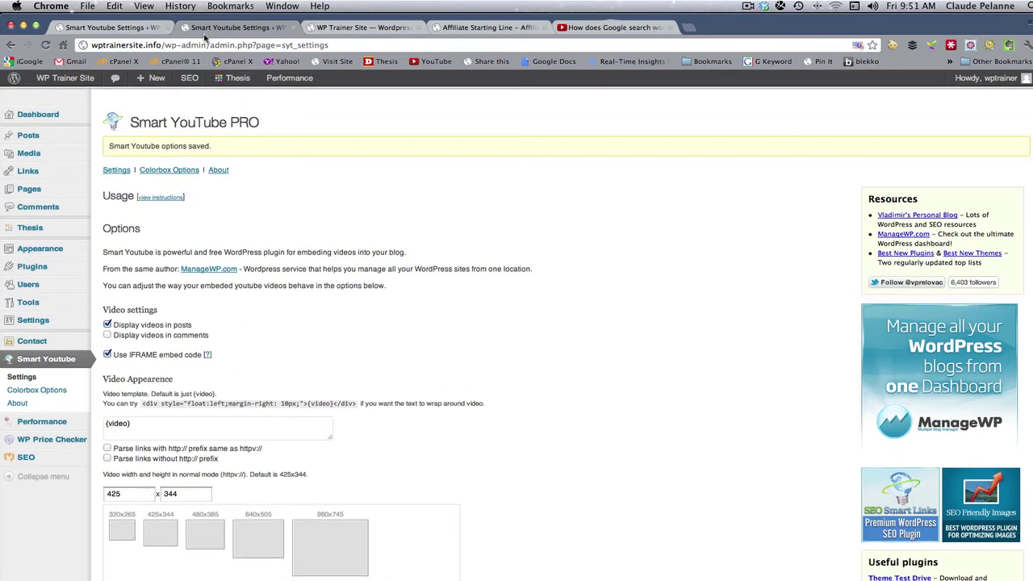
{"action": "left_click", "coordinate": [337, 28]}
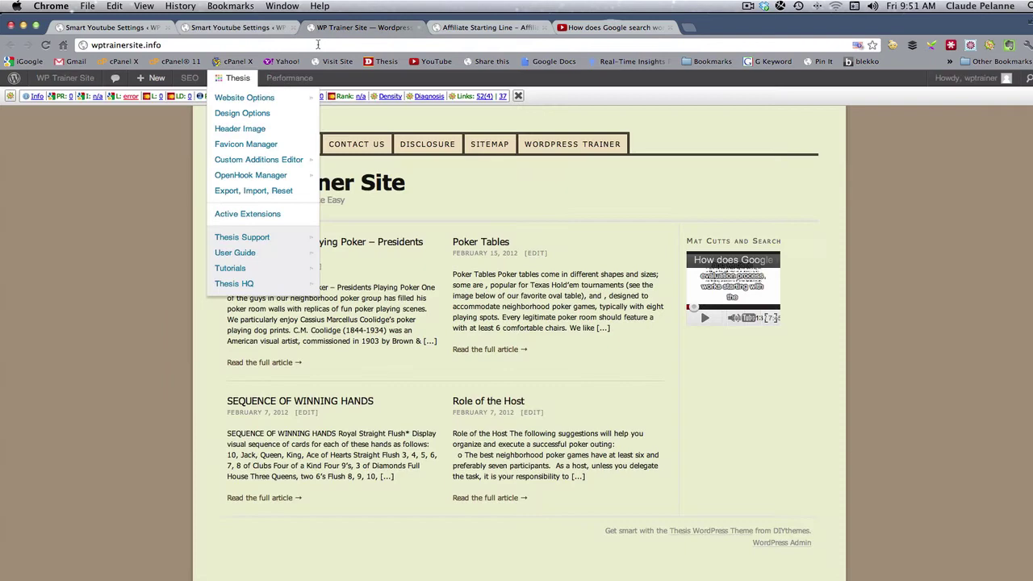
{"action": "left_click", "coordinate": [46, 45]}
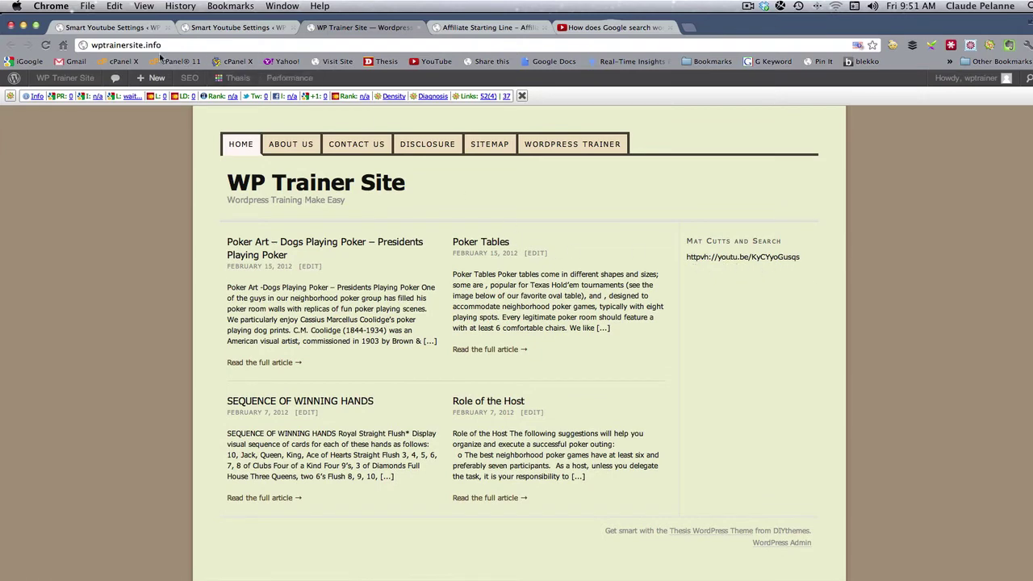
Step: Untick Enable WiziApp support, save the Smart YouTube options, and check the live site's sidebar video
{"action": "left_click", "coordinate": [112, 30]}
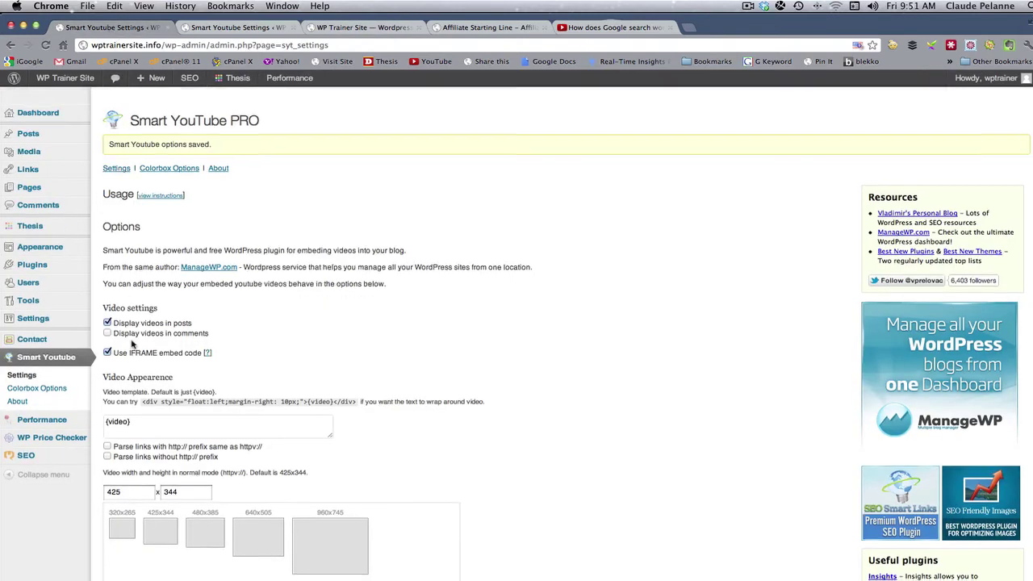
{"action": "scroll", "coordinate": [135, 360], "scroll_direction": "down", "scroll_amount": 10}
{"action": "scroll", "coordinate": [130, 372], "scroll_direction": "down", "scroll_amount": 3}
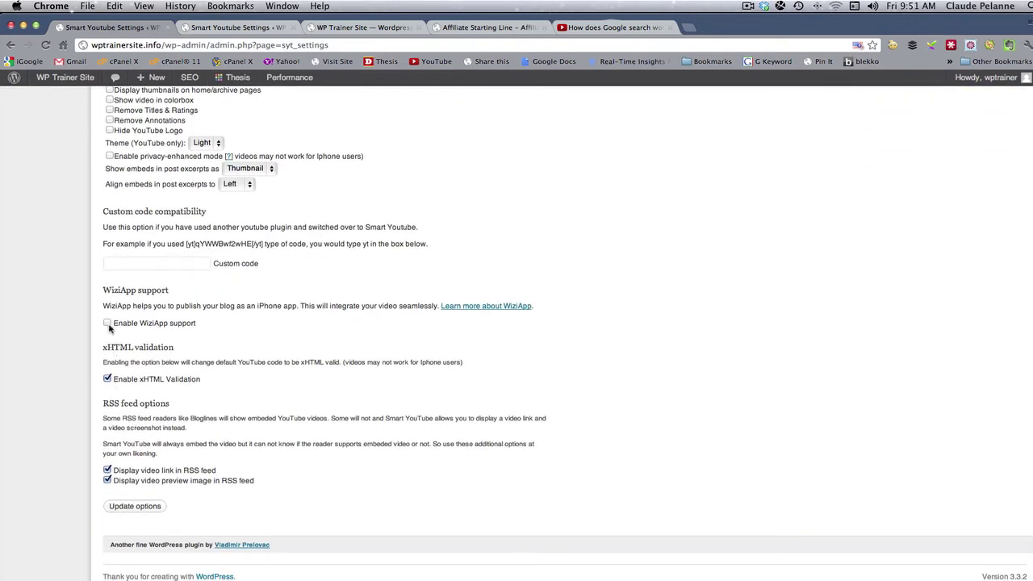
{"action": "scroll", "coordinate": [109, 328], "scroll_direction": "up", "scroll_amount": 3}
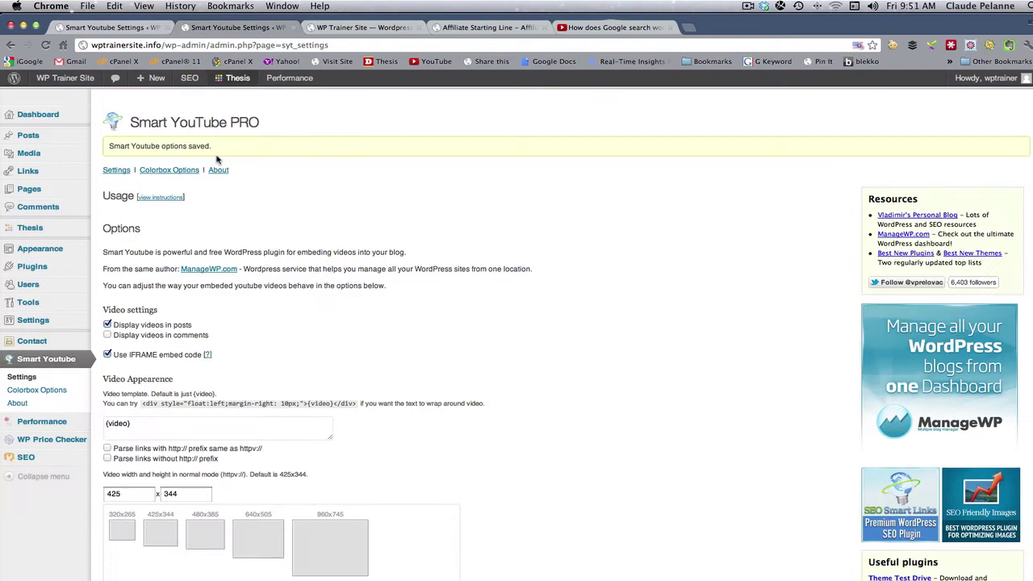
{"action": "scroll", "coordinate": [153, 355], "scroll_direction": "down", "scroll_amount": 10}
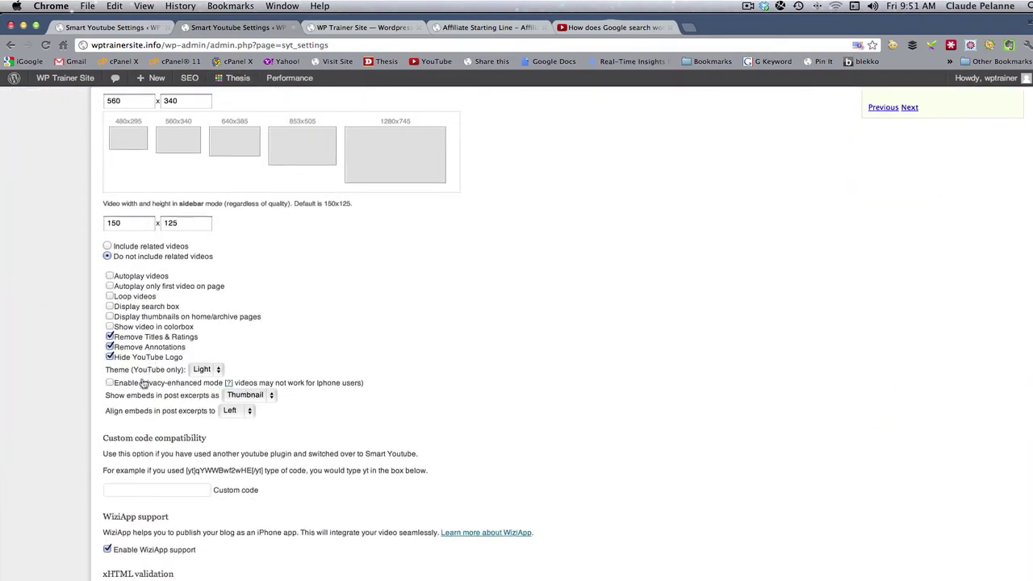
{"action": "scroll", "coordinate": [142, 384], "scroll_direction": "down", "scroll_amount": 2}
{"action": "left_click", "coordinate": [107, 484]}
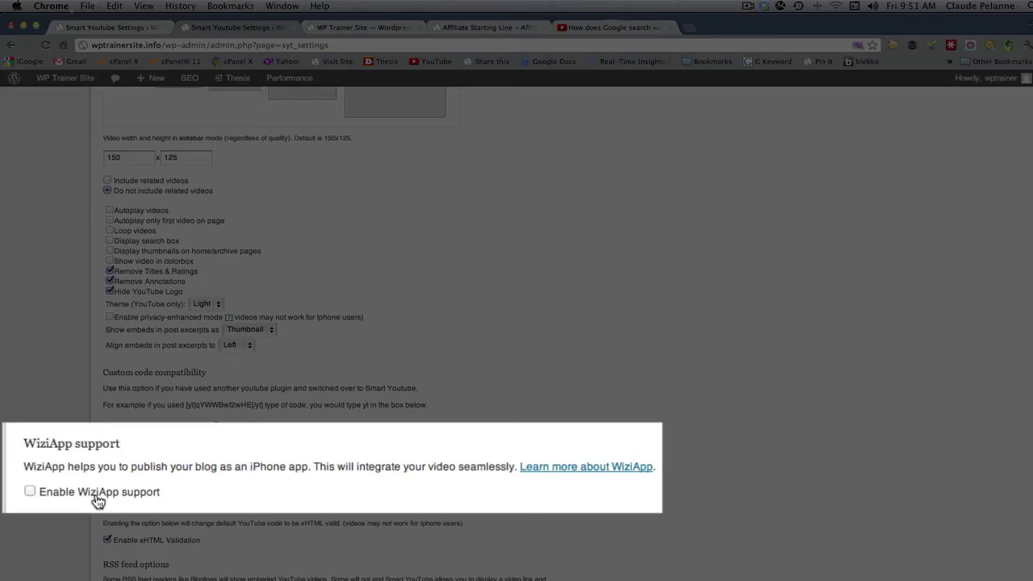
{"action": "scroll", "coordinate": [98, 368], "scroll_direction": "down", "scroll_amount": 4}
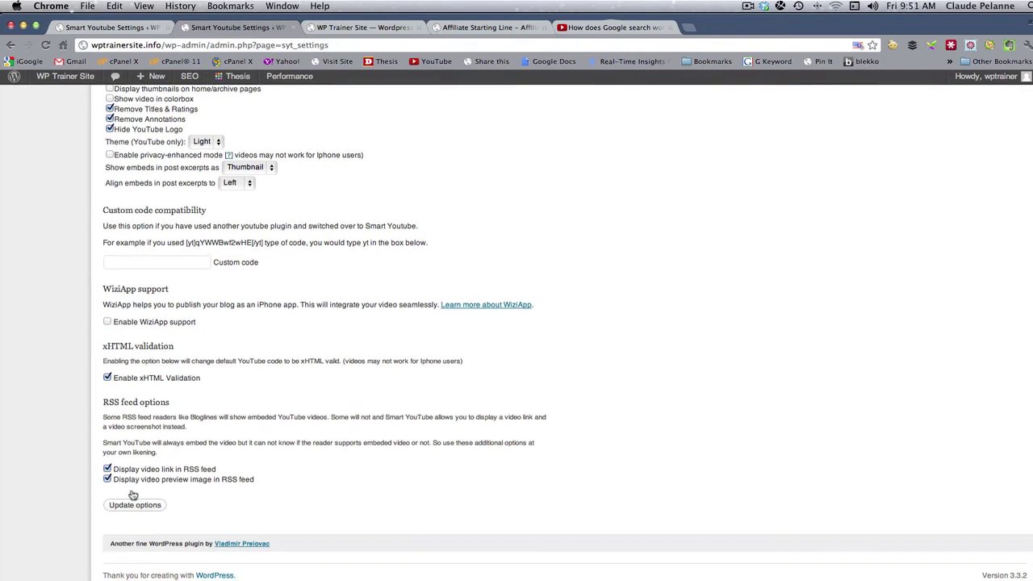
{"action": "left_click", "coordinate": [123, 506]}
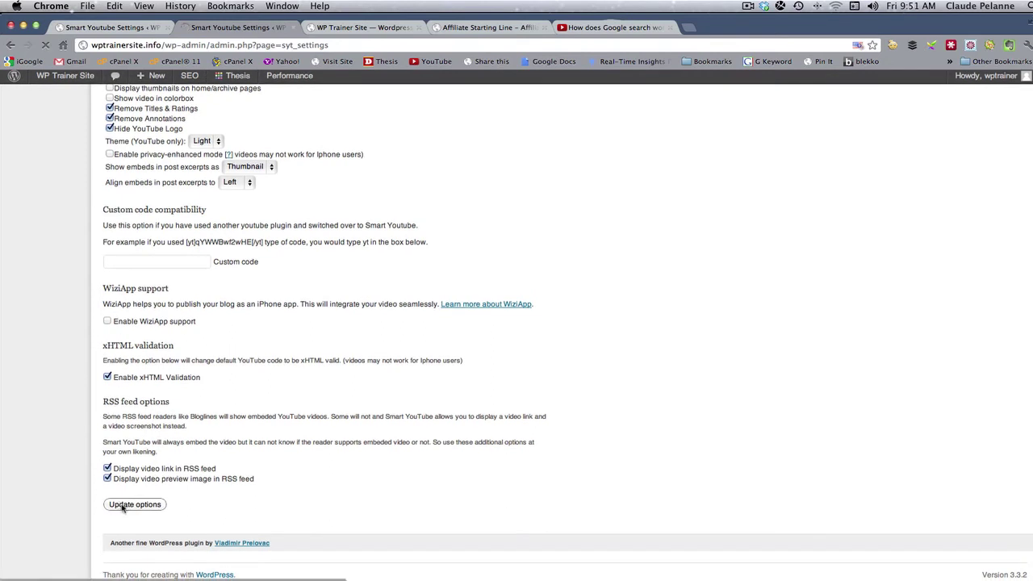
{"action": "left_click", "coordinate": [359, 28]}
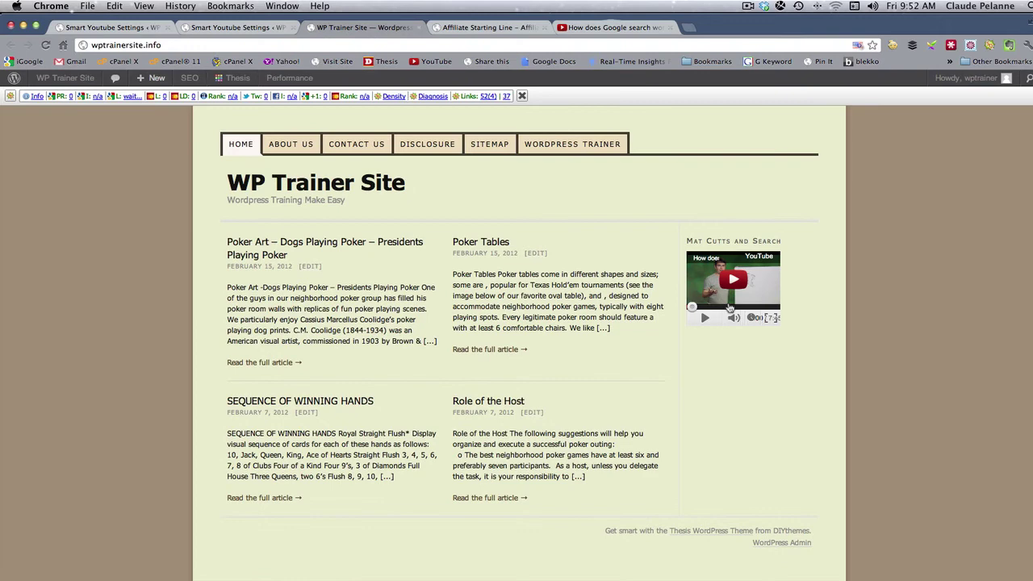
Step: Review both Smart YouTube settings pages, then view the homepage's Mat Cutts and Search video player
{"action": "left_click", "coordinate": [109, 27]}
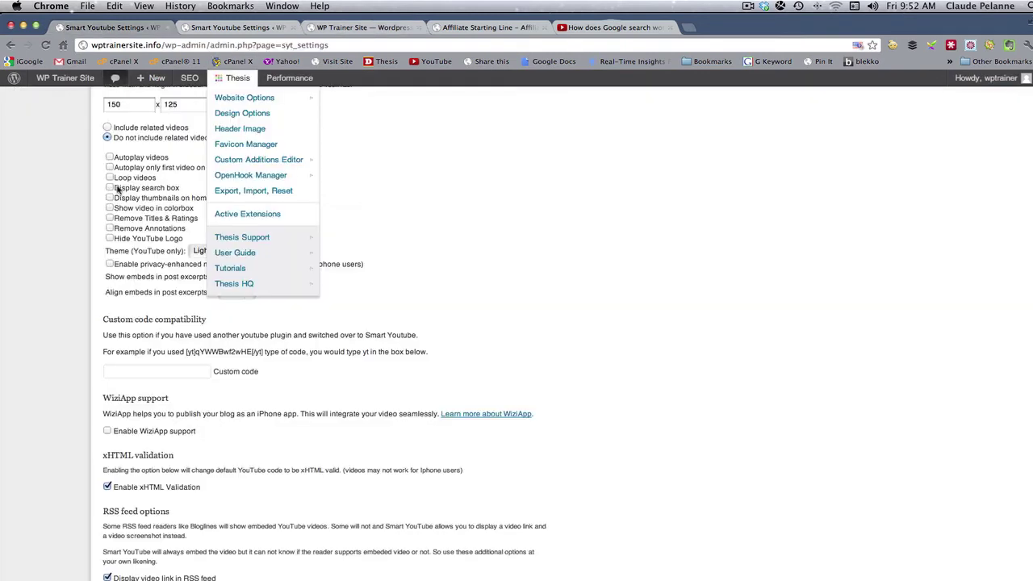
{"action": "scroll", "coordinate": [515, 215], "scroll_direction": "down", "scroll_amount": 3}
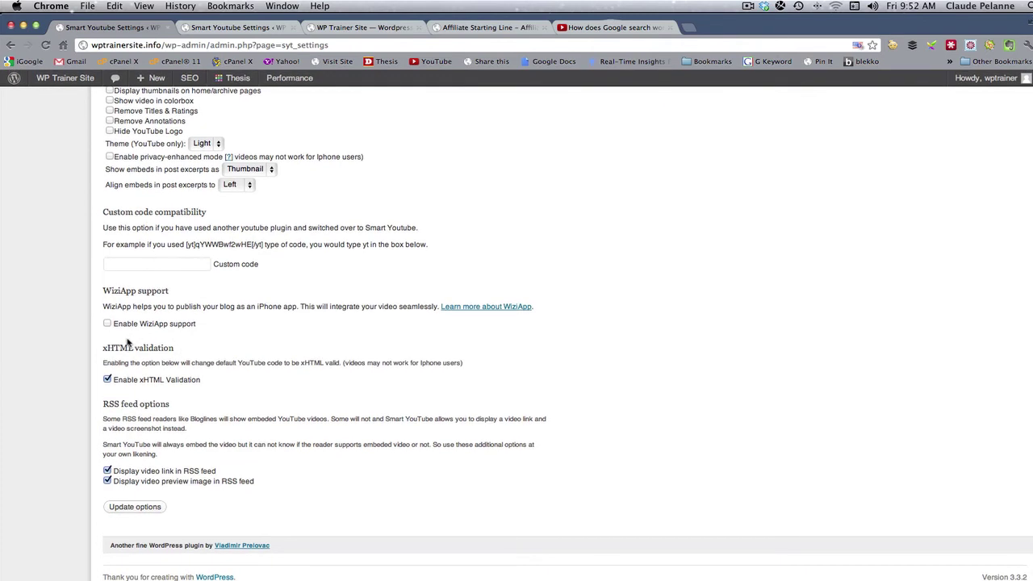
{"action": "scroll", "coordinate": [167, 393], "scroll_direction": "down", "scroll_amount": 1}
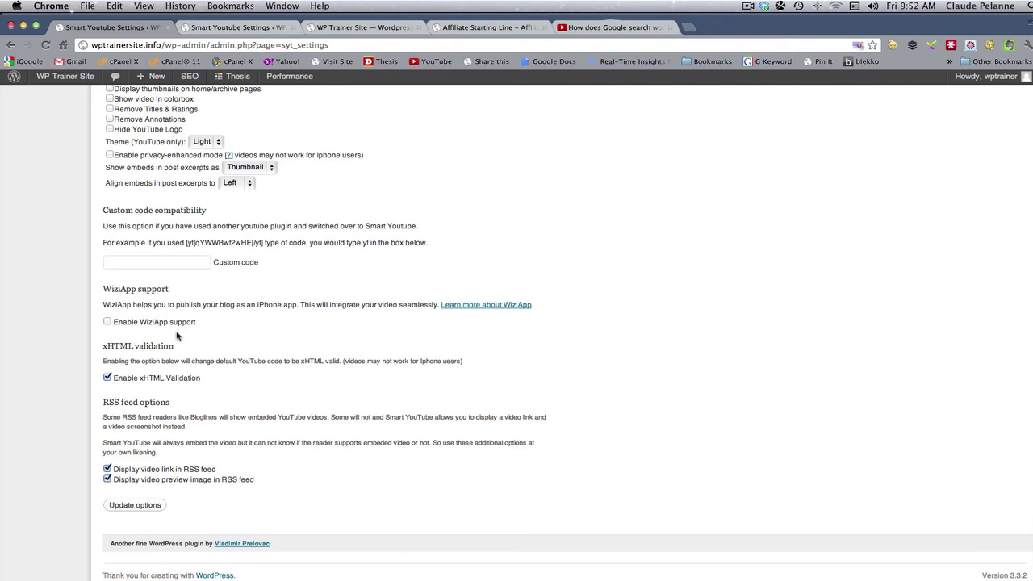
{"action": "scroll", "coordinate": [173, 336], "scroll_direction": "up", "scroll_amount": 5}
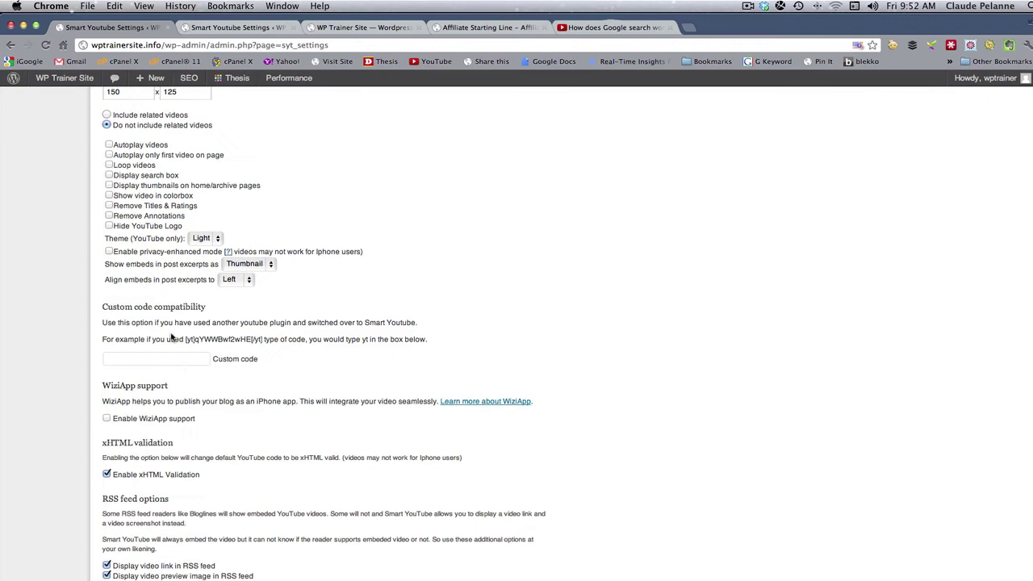
{"action": "scroll", "coordinate": [175, 334], "scroll_direction": "up", "scroll_amount": 4}
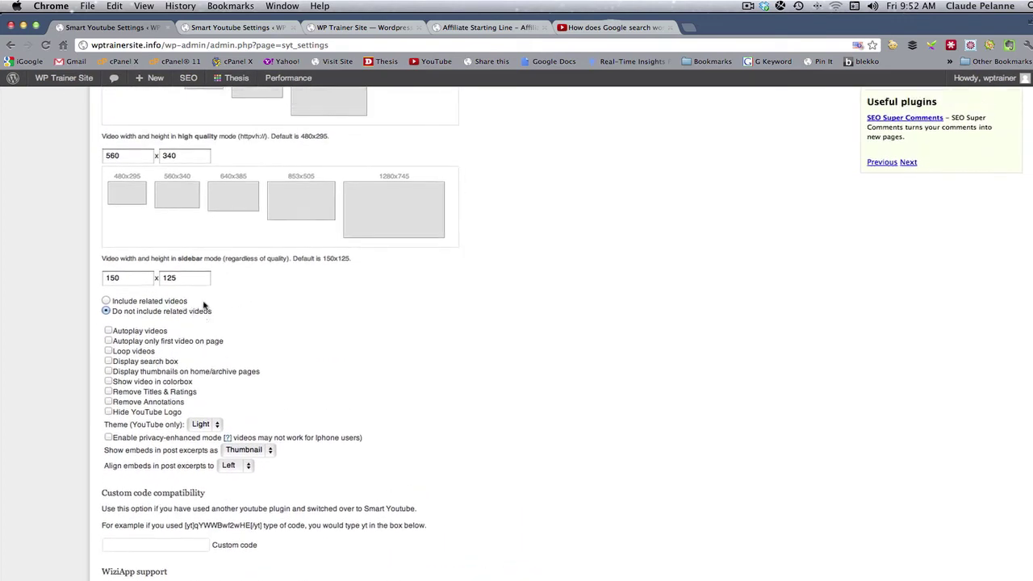
{"action": "left_click", "coordinate": [228, 30]}
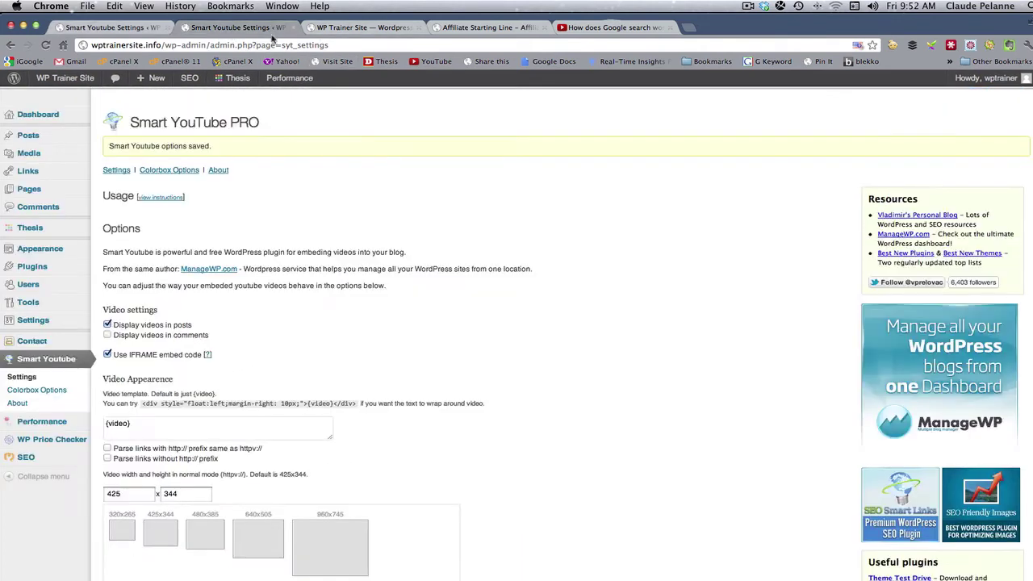
{"action": "left_click", "coordinate": [222, 29]}
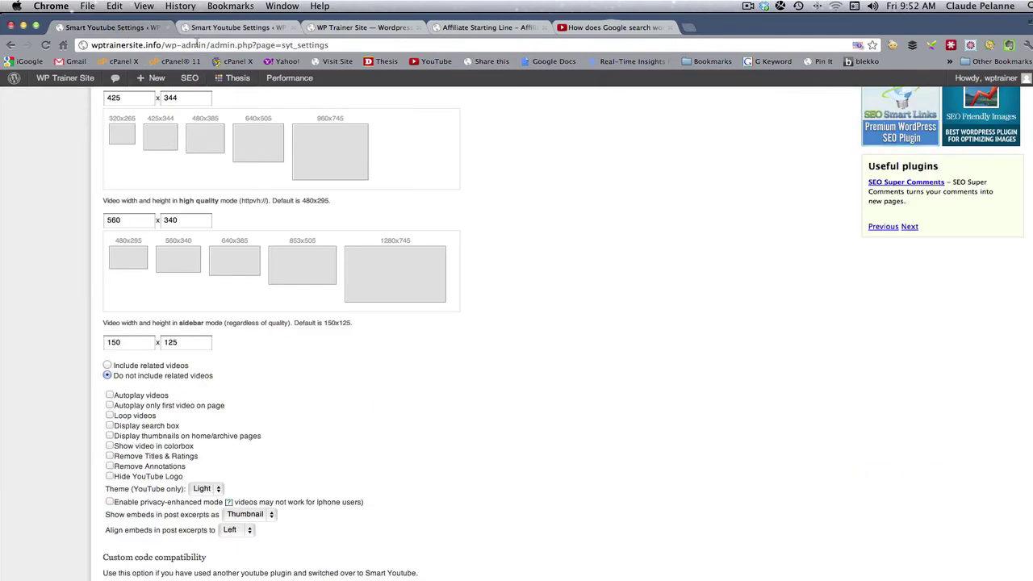
{"action": "key", "text": "ctrl+Tab"}
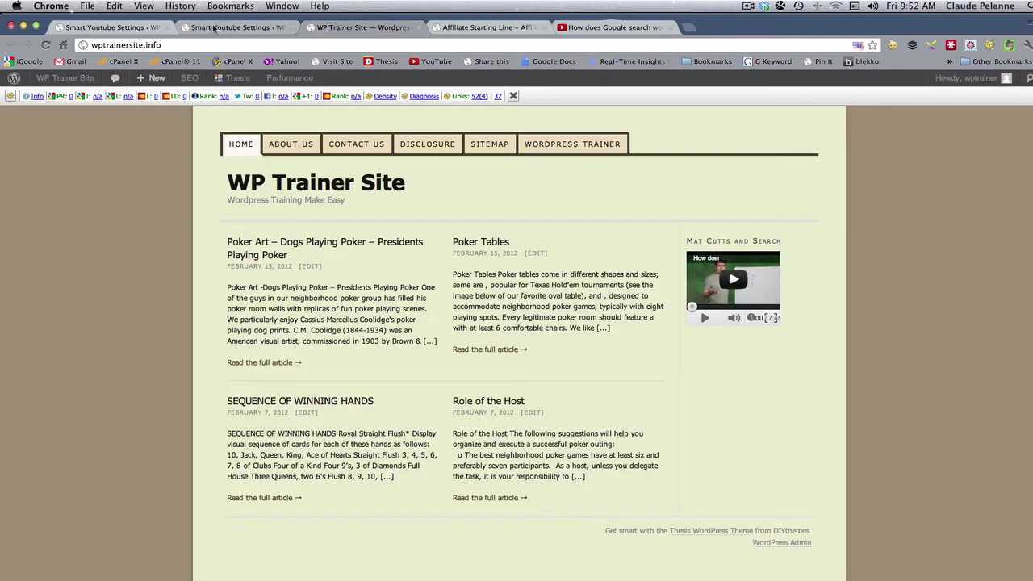
Step: Go from the Smart Youtube settings to Appearance > Widgets to see the Mat Cutts and Search widget
{"action": "left_click", "coordinate": [215, 29]}
{"action": "mouse_move", "coordinate": [36, 269]}
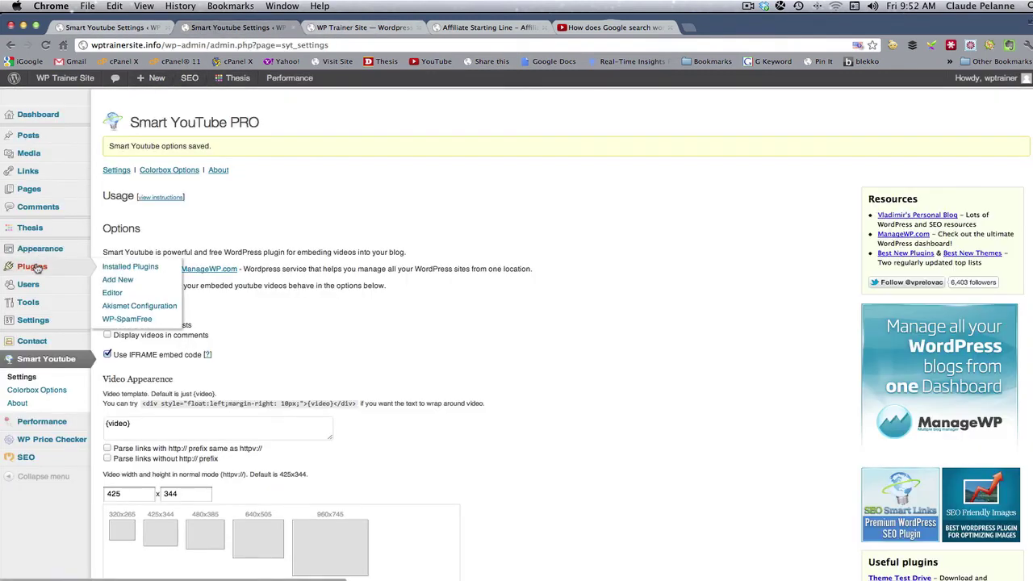
{"action": "left_click", "coordinate": [133, 264]}
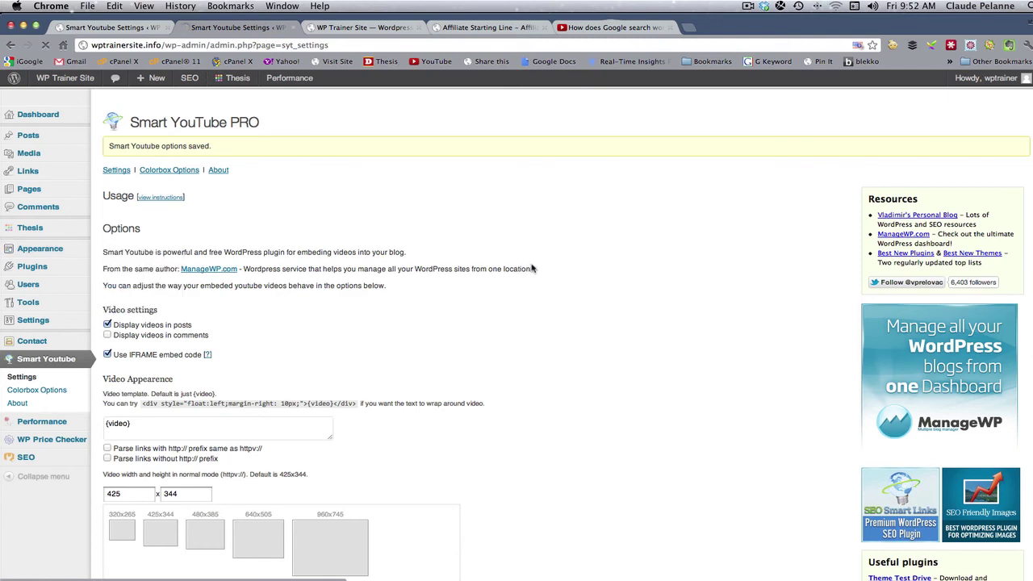